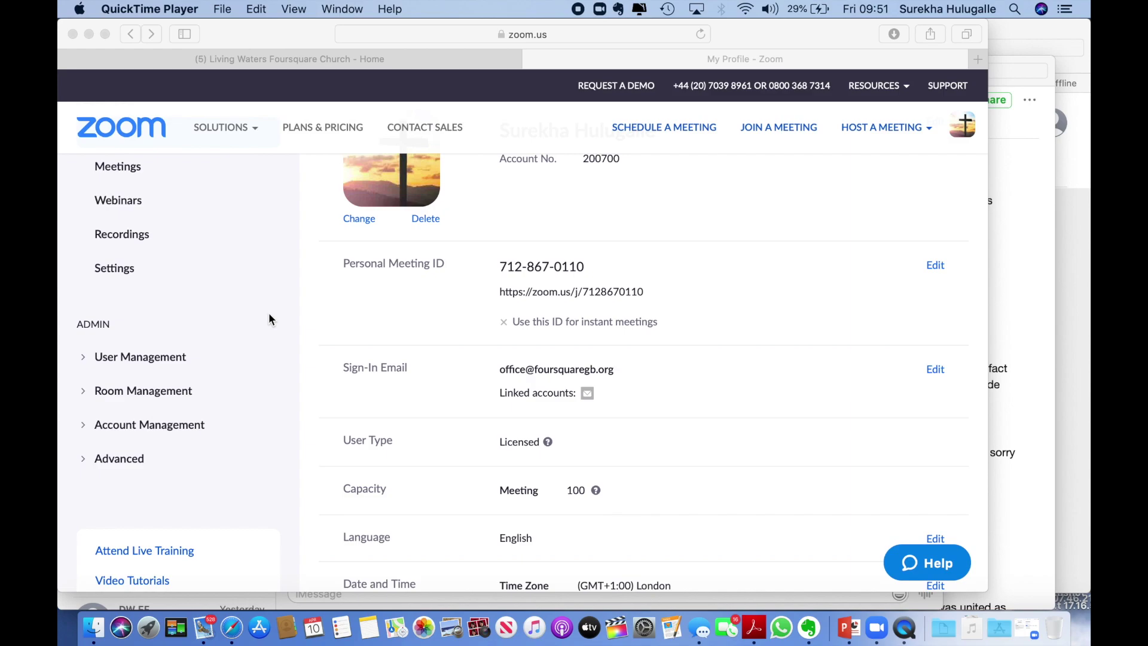
- Open the Zoom account settings and examine the Allow live streaming meetings options, including the Custom Live Streaming Service instructions
left_click(114, 268)
left_click(115, 268)
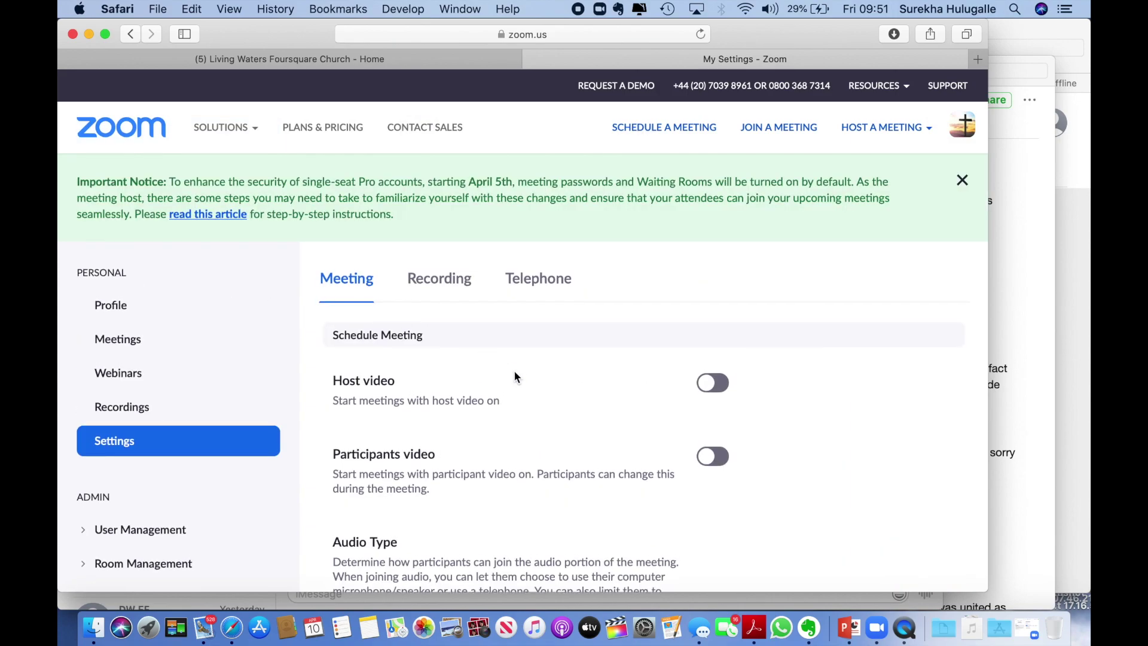
scroll(514, 372, "down", 20)
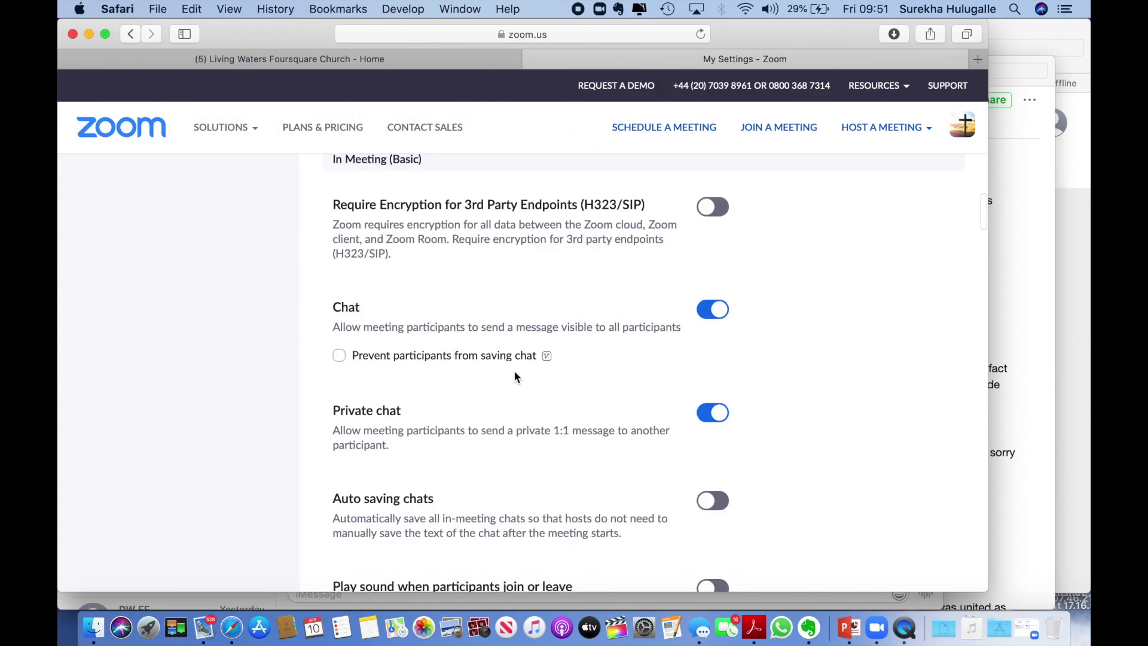
scroll(515, 372, "down", 15)
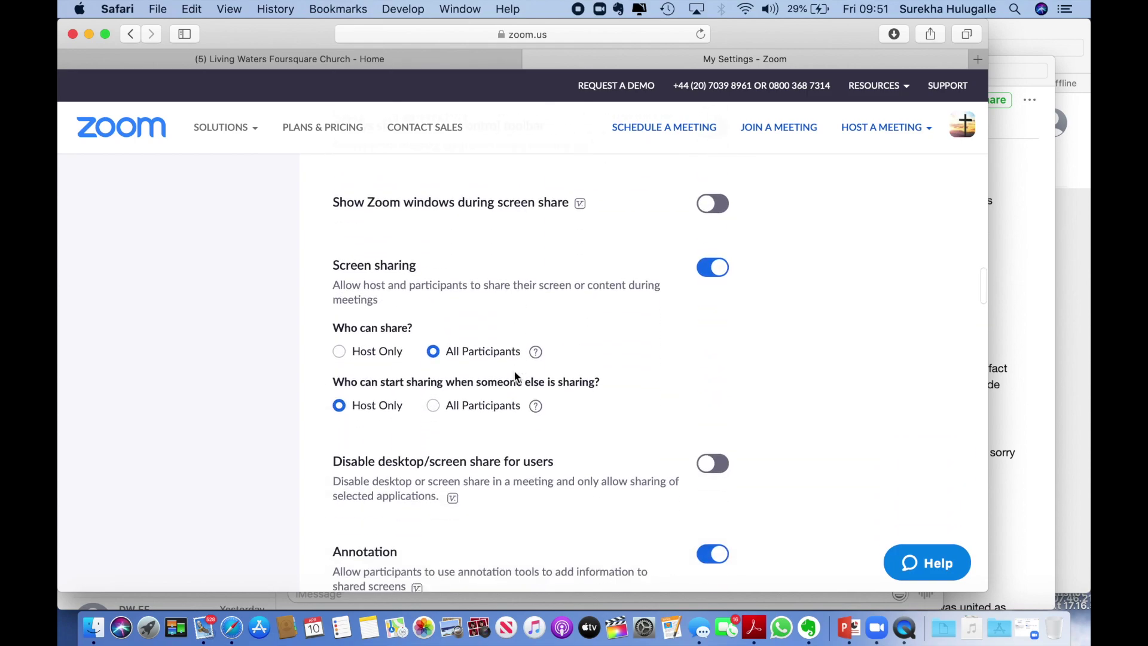
scroll(514, 373, "down", 15)
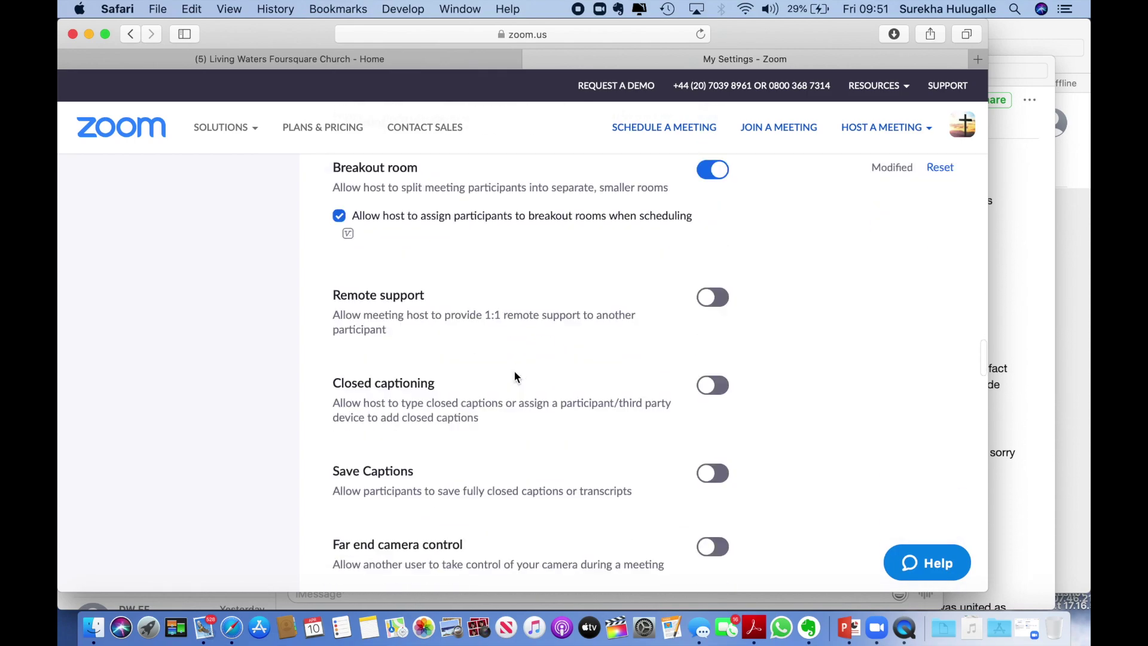
scroll(515, 376, "down", 15)
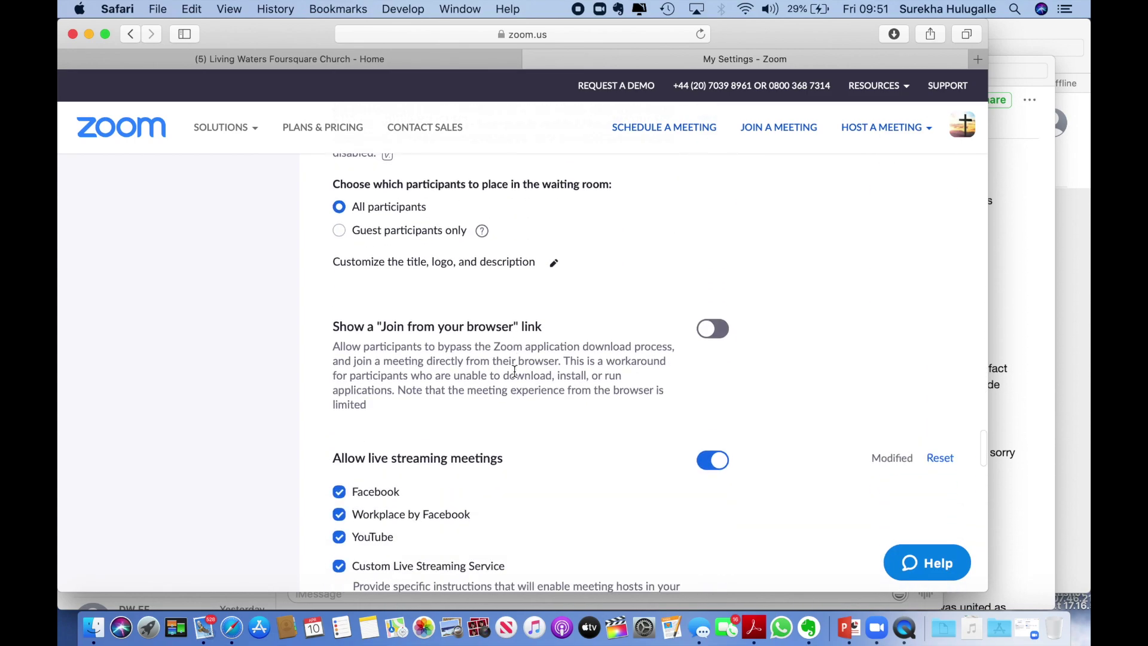
scroll(514, 370, "down", 5)
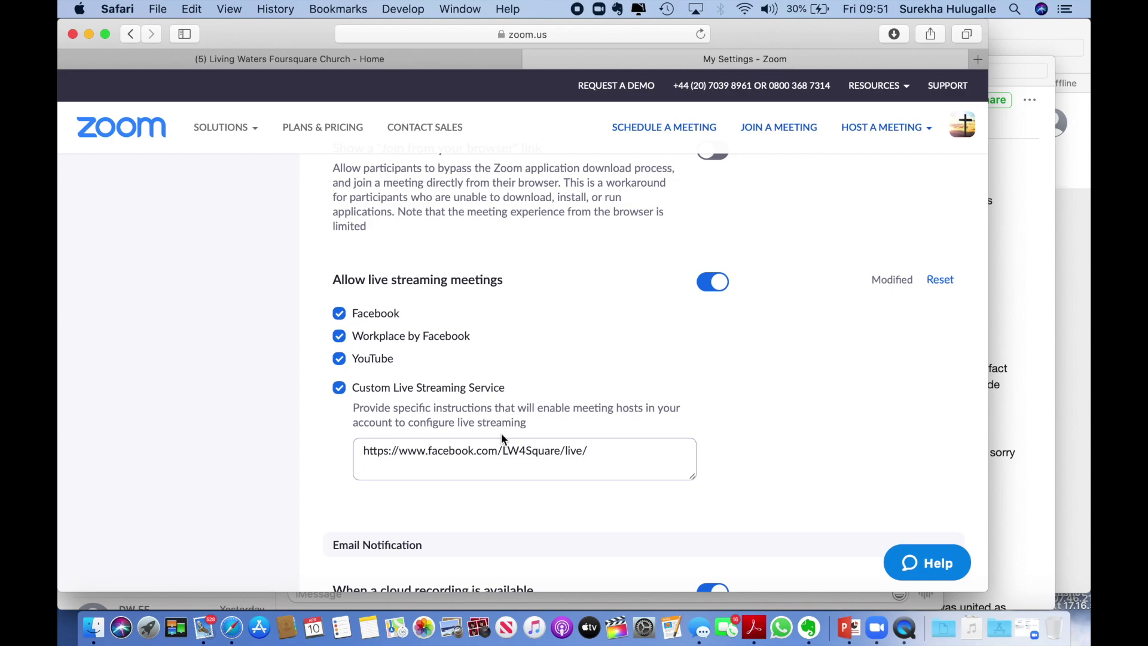
left_click(479, 457)
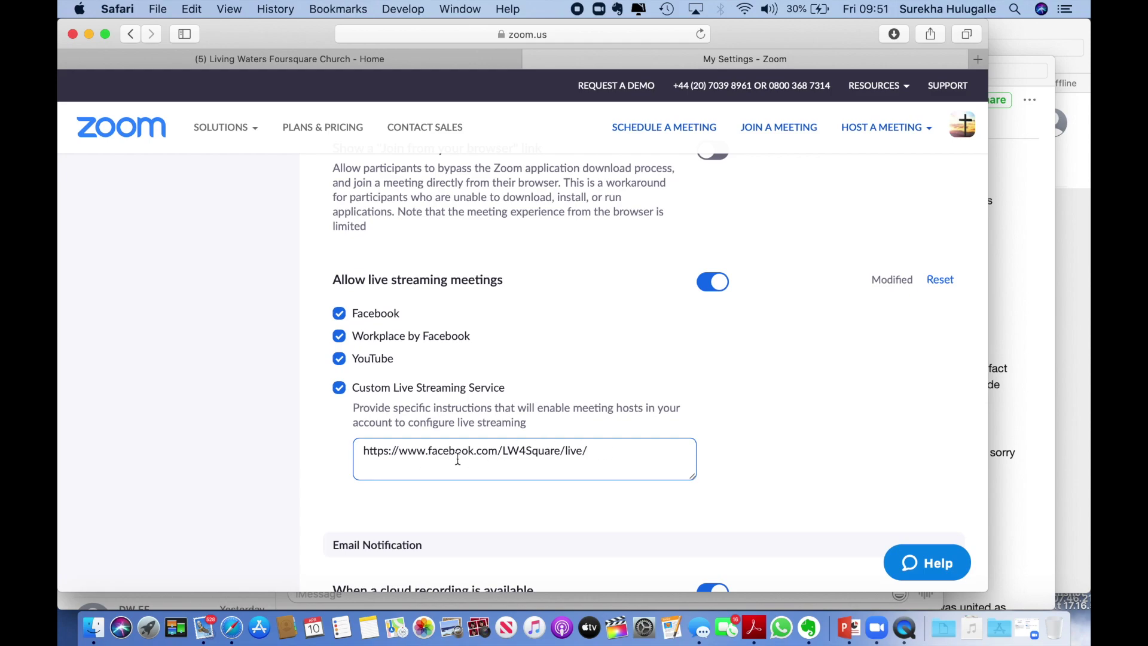
left_click(750, 459)
- Look through the remaining meeting settings and return to the profile page
scroll(759, 470, "down", 5)
scroll(760, 472, "down", 15)
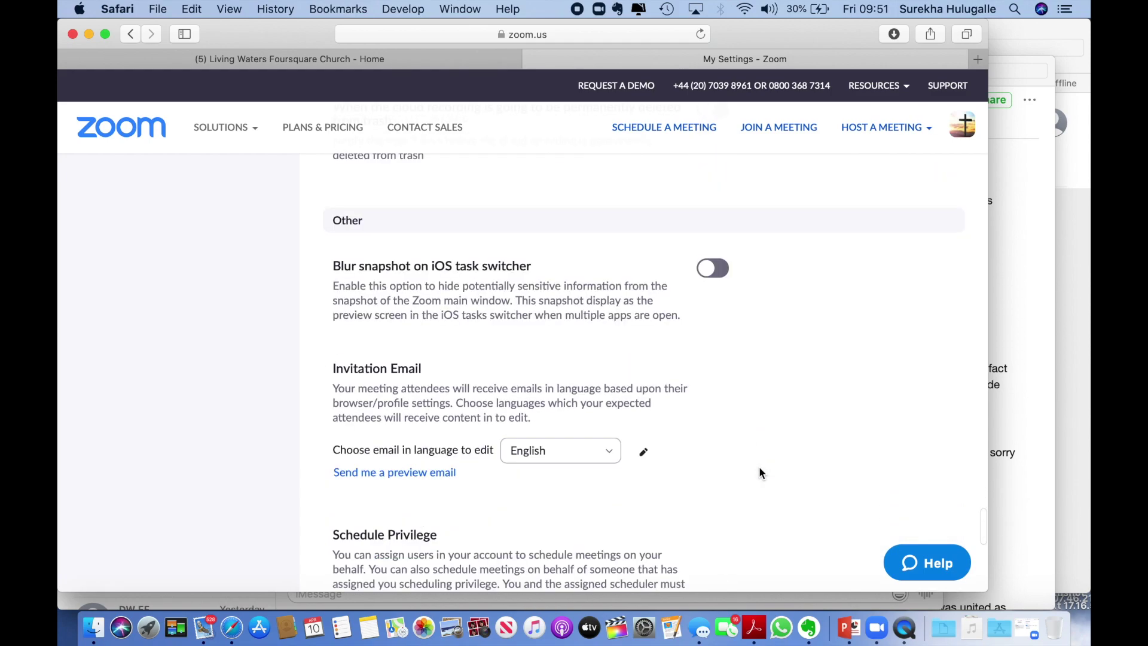
scroll(759, 473, "up", 5)
scroll(761, 475, "up", 15)
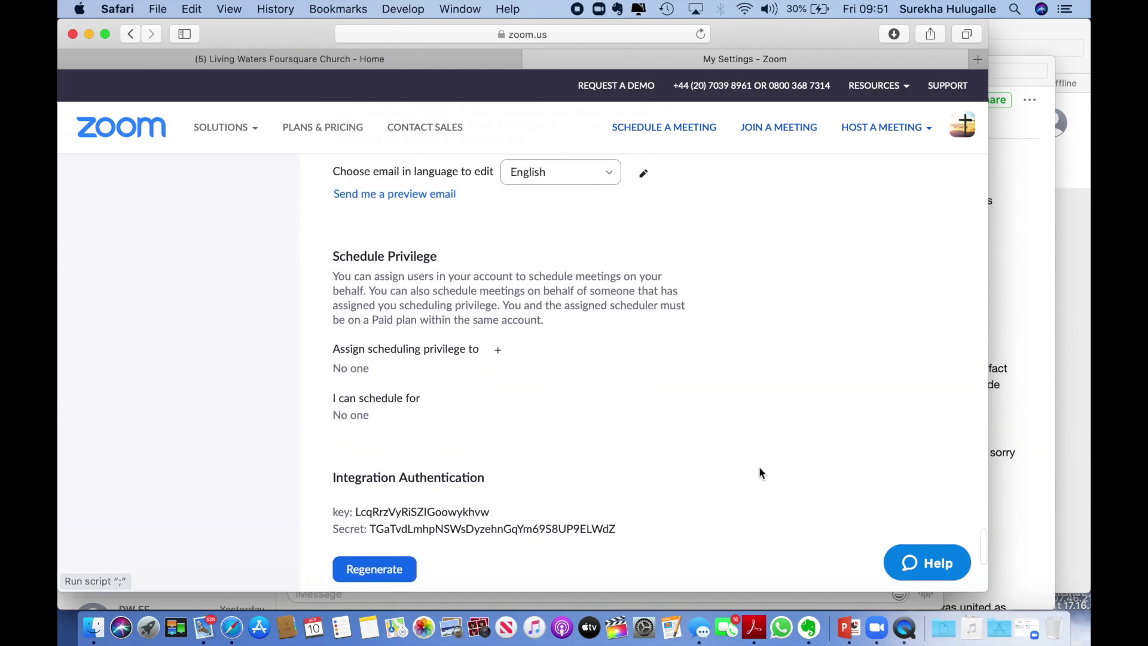
scroll(759, 472, "up", 10)
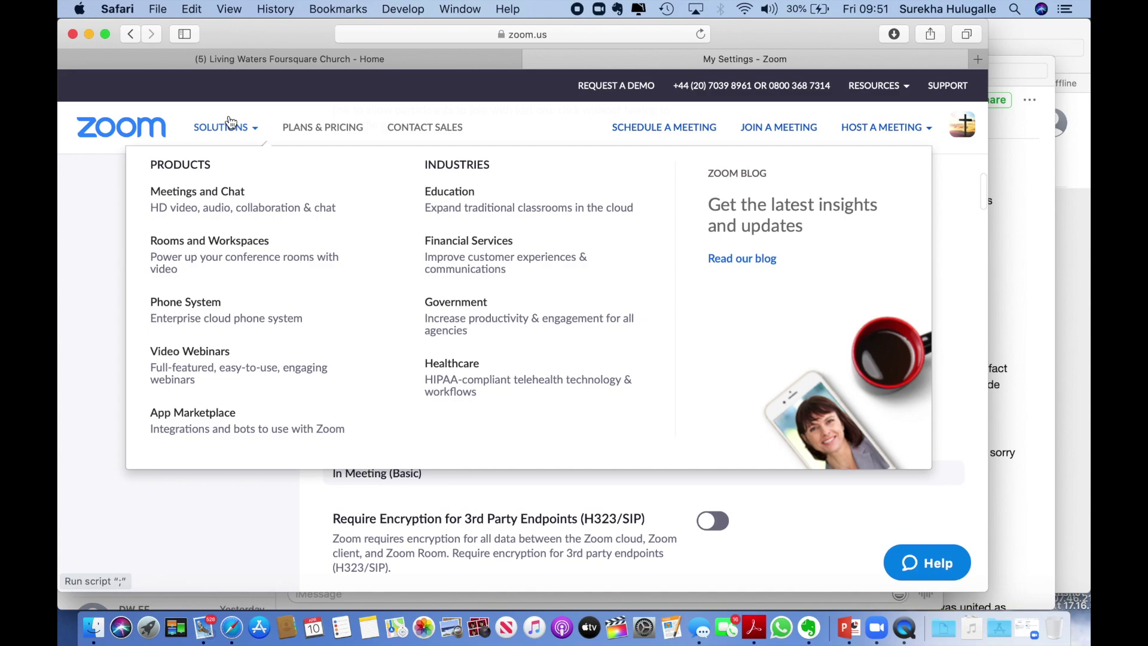
left_click(131, 41)
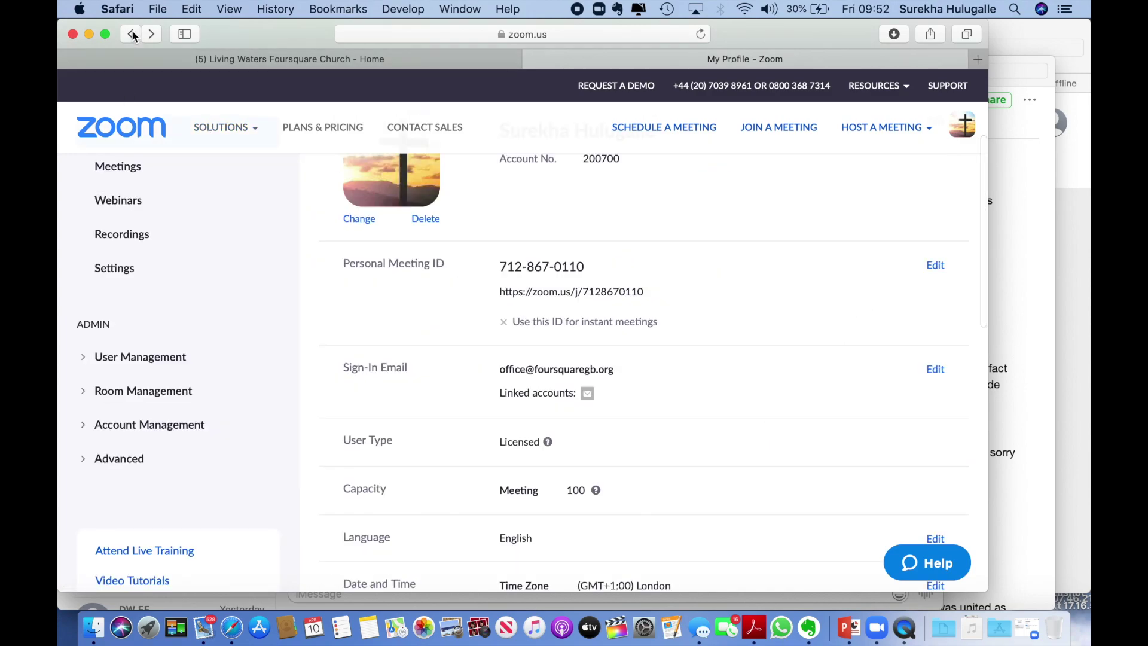
- Switch to the Living Waters Foursquare Church Facebook page and create a live video from it
left_click(434, 63)
scroll(544, 214, "up", 5)
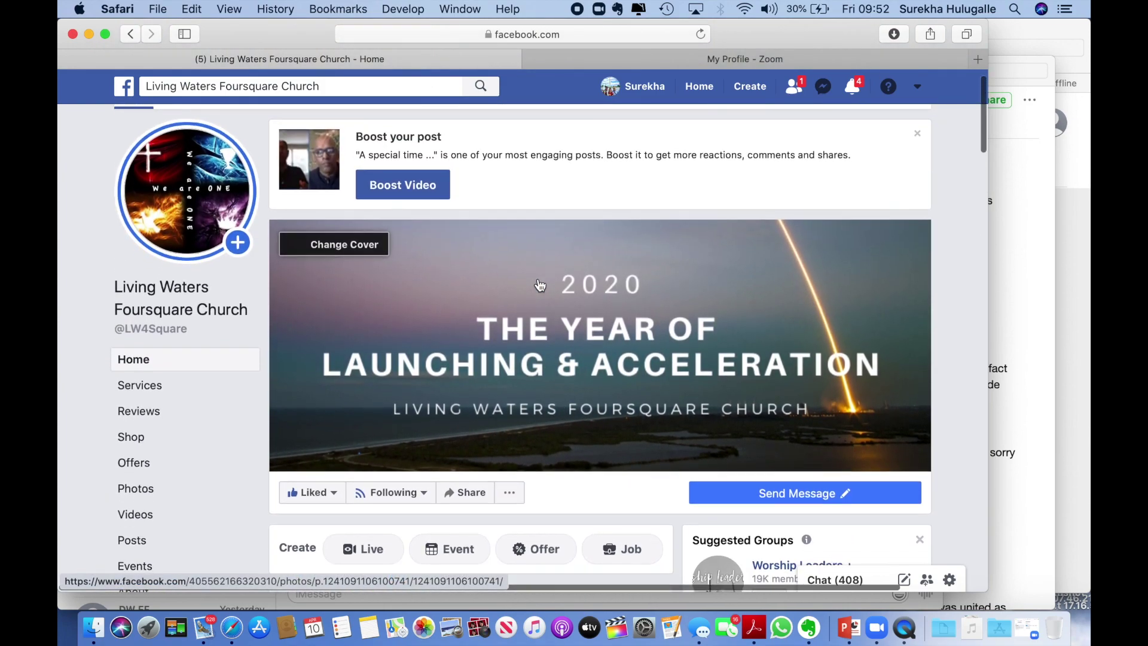
scroll(540, 285, "down", 5)
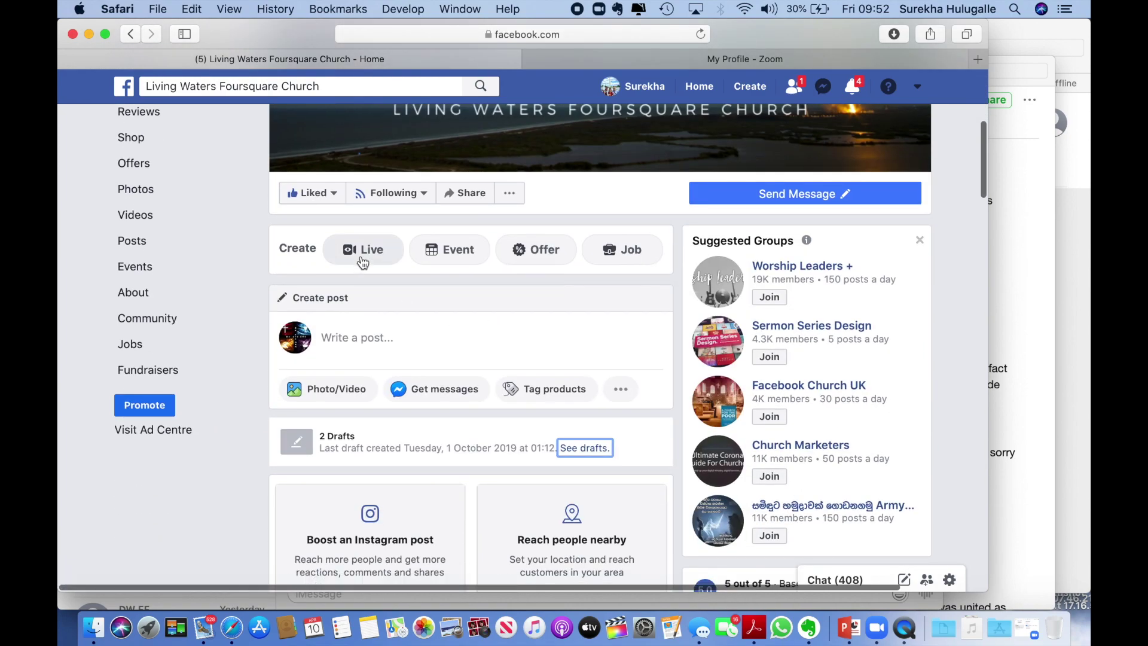
left_click(378, 256)
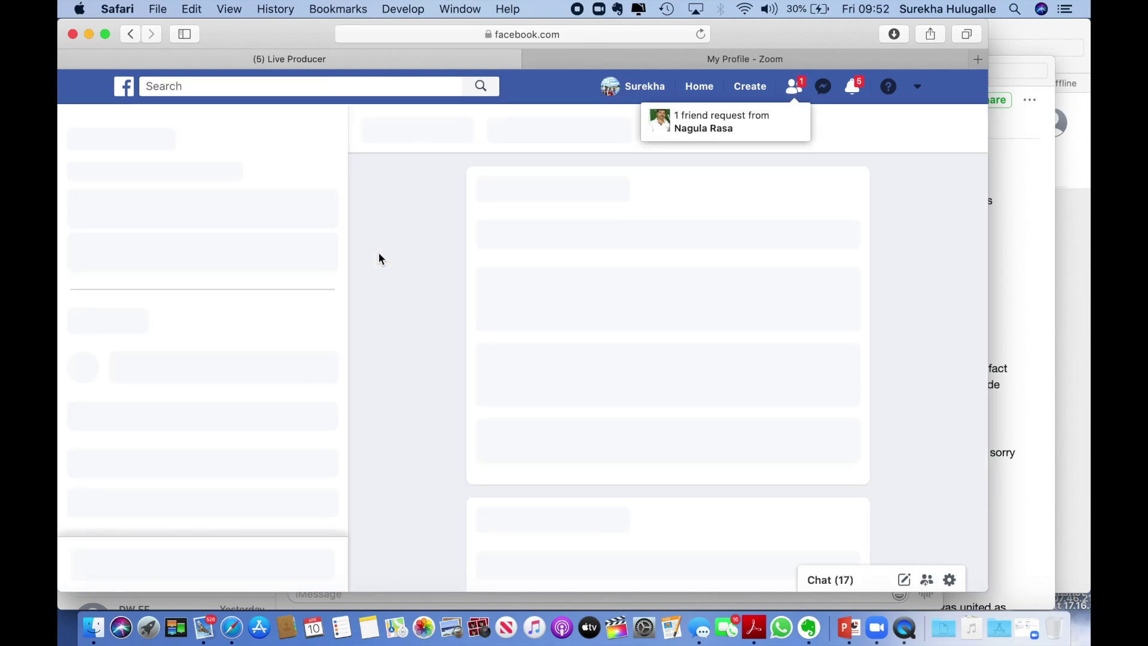
- Review the live video stream setup and copy the server URL from the Live API section
scroll(537, 307, "down", 5)
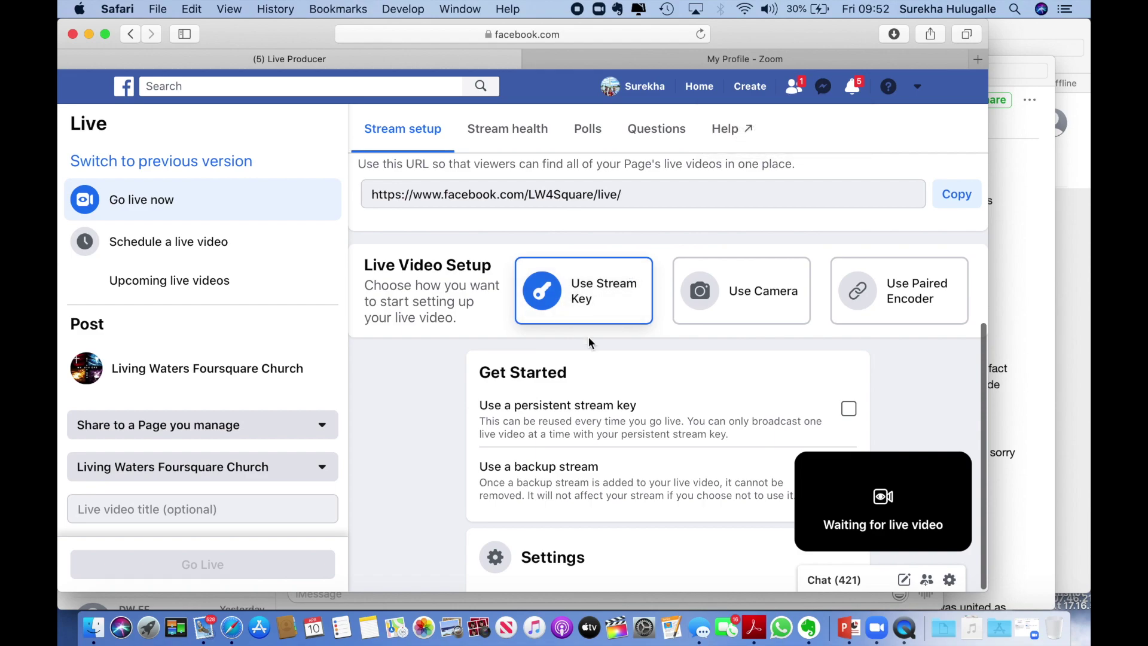
scroll(379, 433, "down", 4)
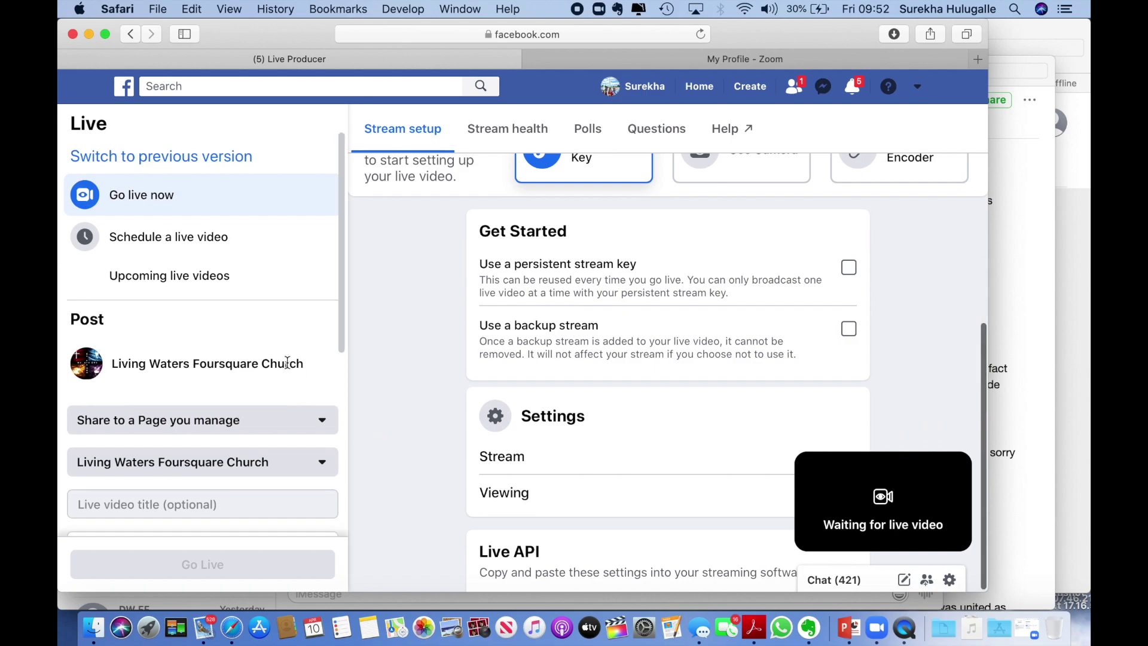
scroll(287, 361, "down", 4)
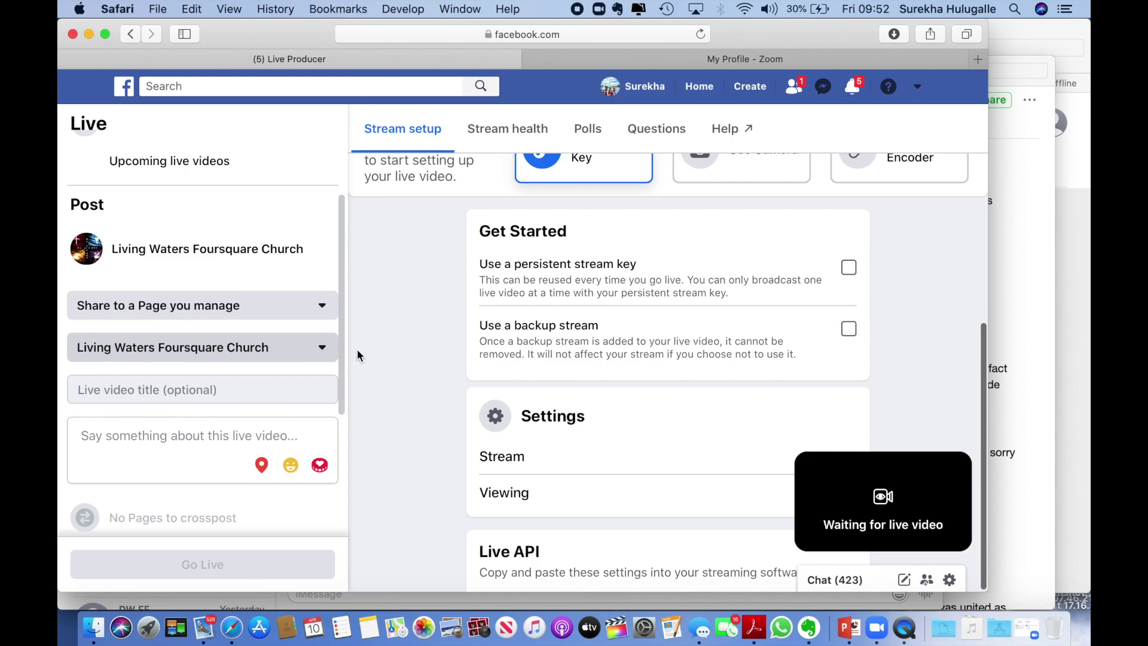
scroll(460, 361, "down", 4)
scroll(460, 361, "up", 5)
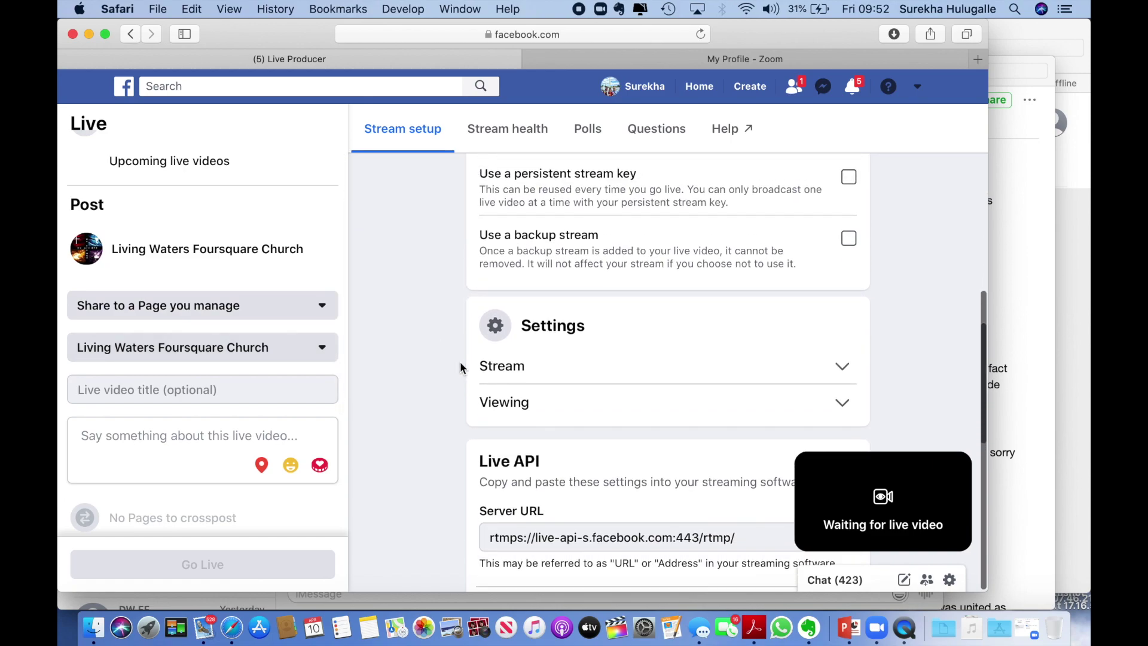
scroll(460, 362, "down", 7)
scroll(460, 362, "down", 5)
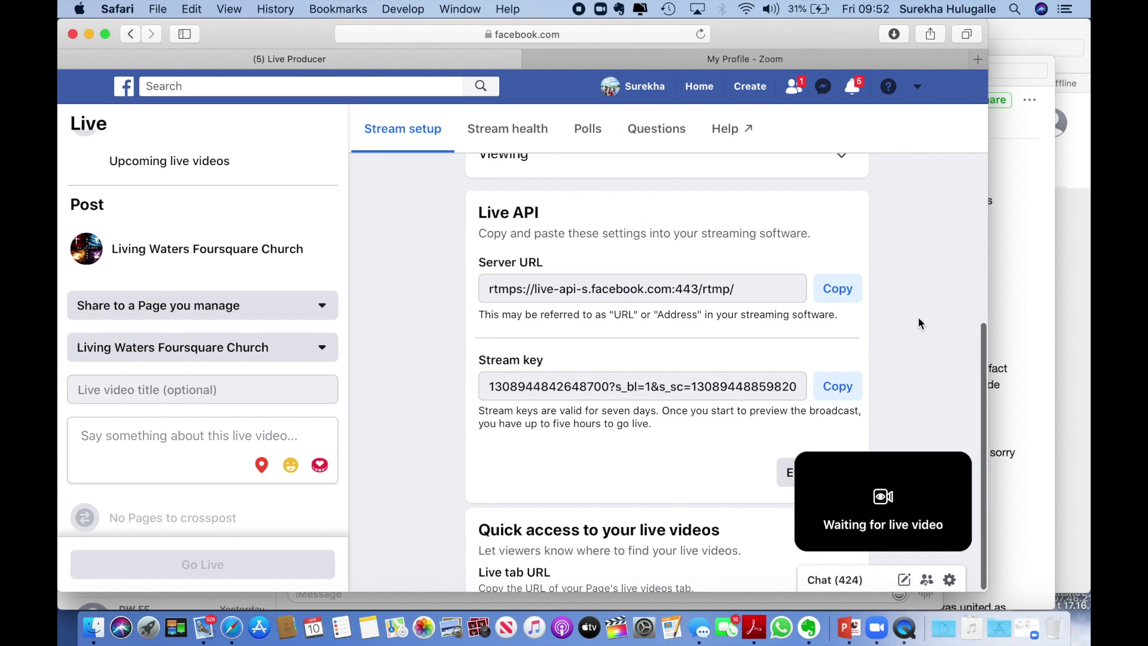
scroll(495, 463, "down", 1)
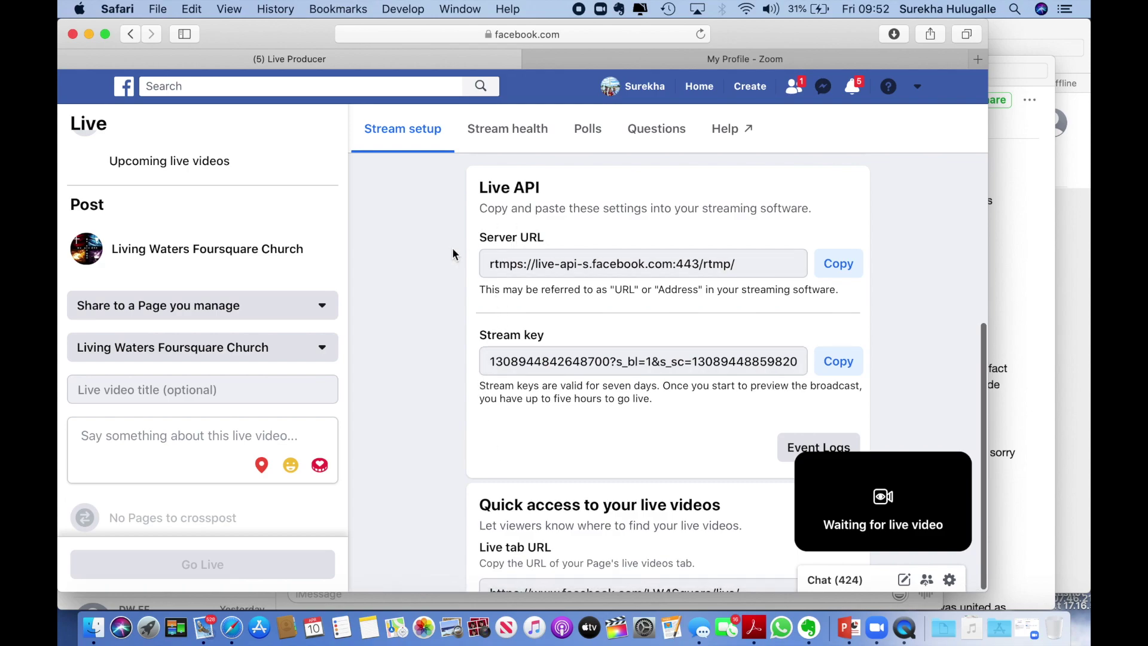
left_click(844, 268)
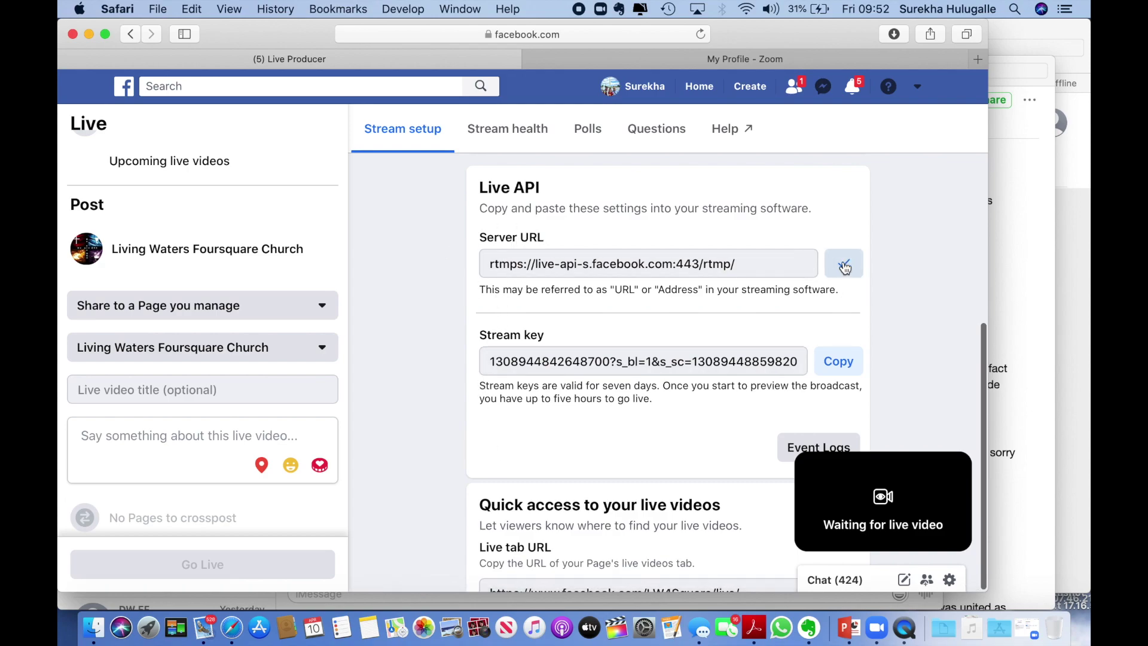
- Open the custom live stream form from a new Zoom meeting and set the Streaming URL to rtmps://live-api-s.facebook.com:443/rtmp/
left_click(774, 59)
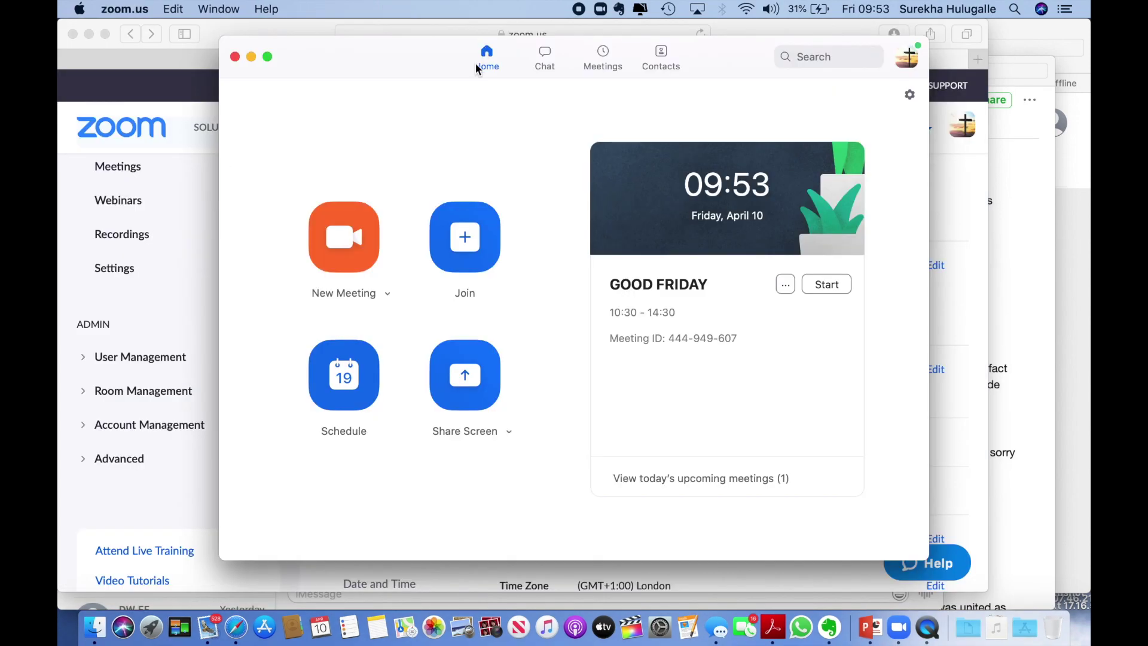
left_click(351, 239)
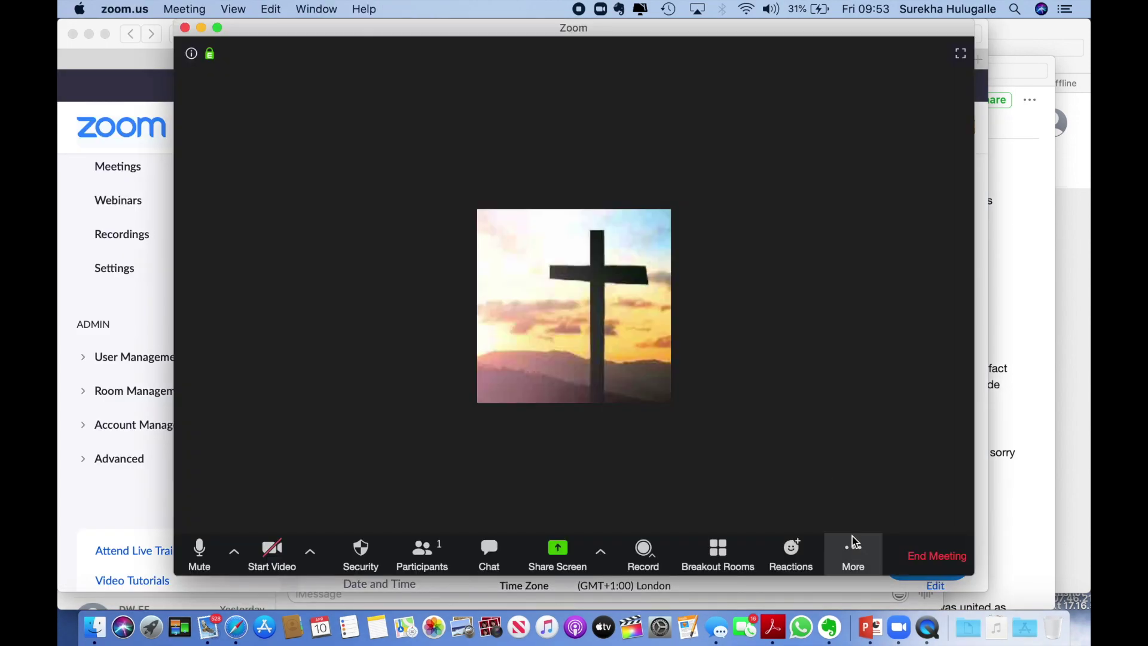
left_click(855, 551)
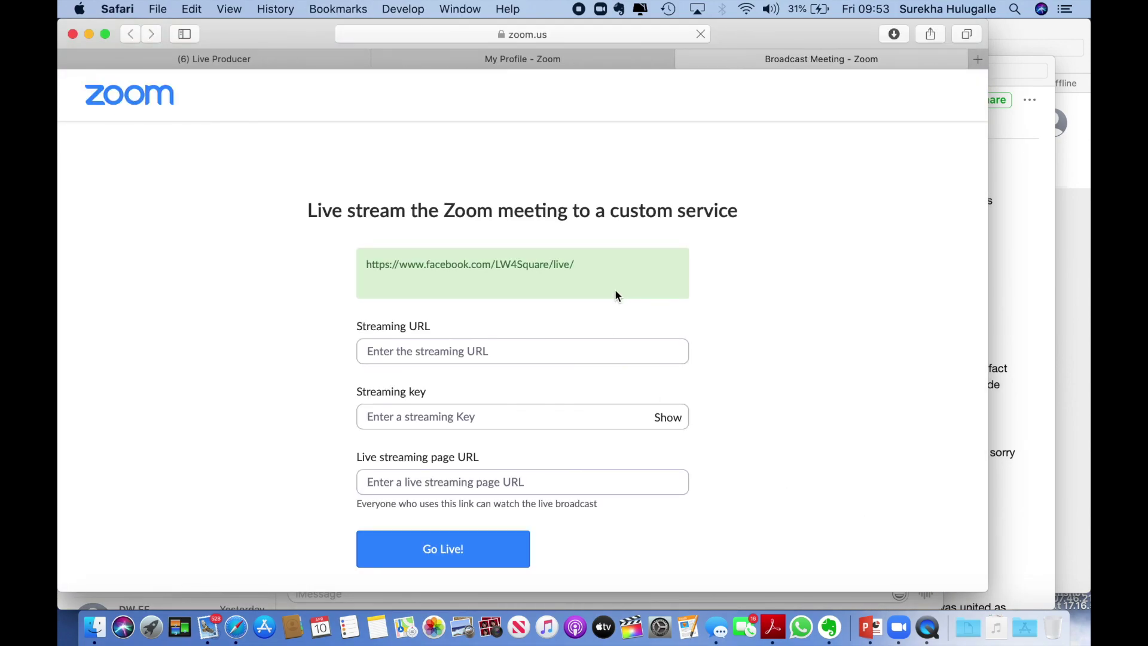
left_click(515, 353)
key("super+v")
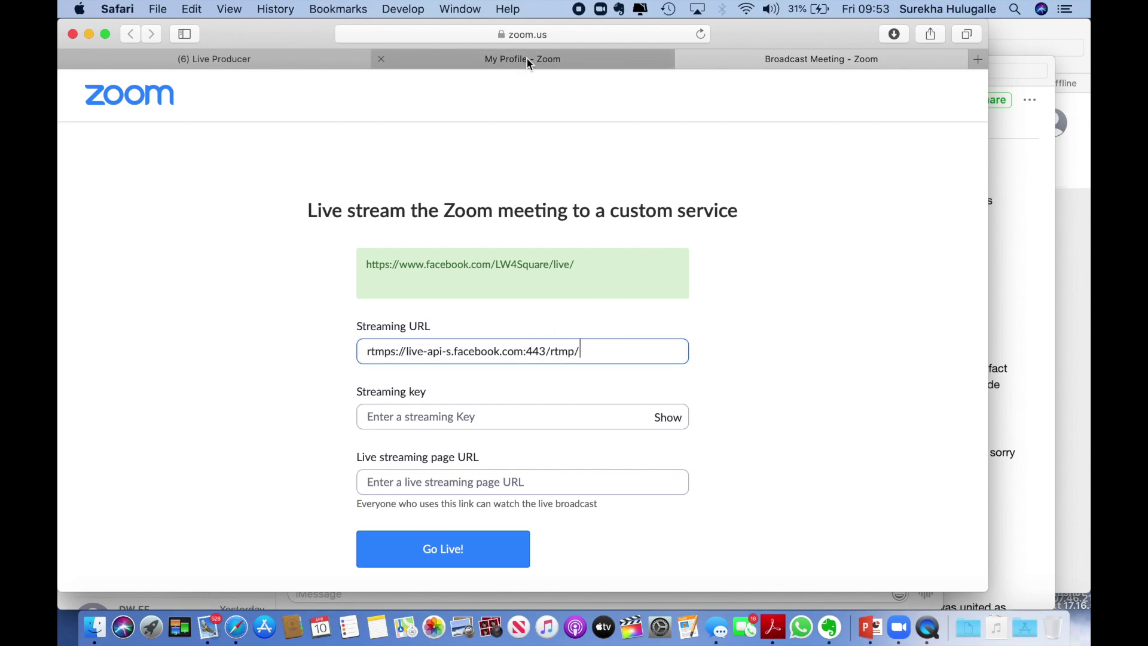
- Copy the stream key from Facebook Live Producer and paste it as the Streaming key in Zoom's broadcast form
left_click(278, 63)
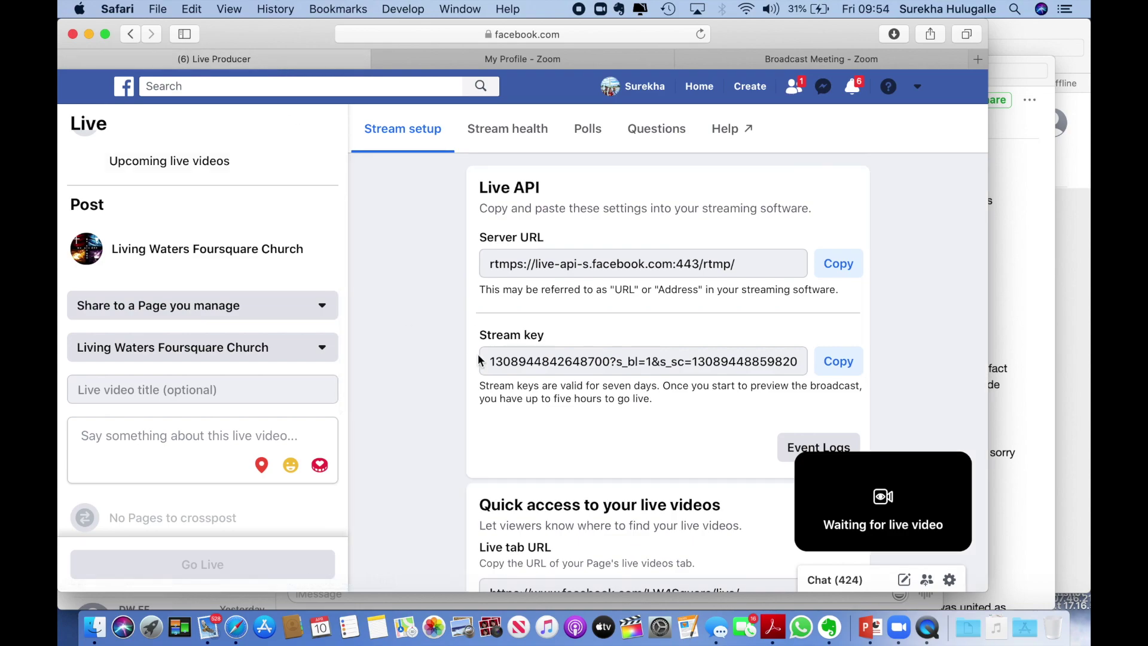
left_click(834, 363)
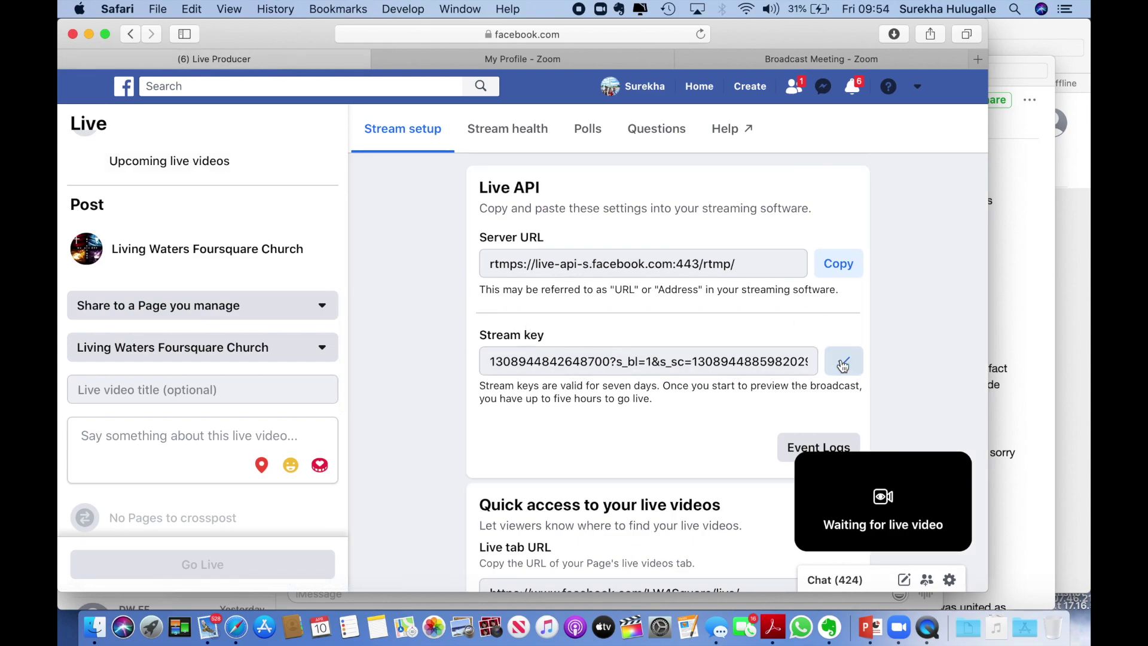
left_click(686, 58)
left_click(543, 421)
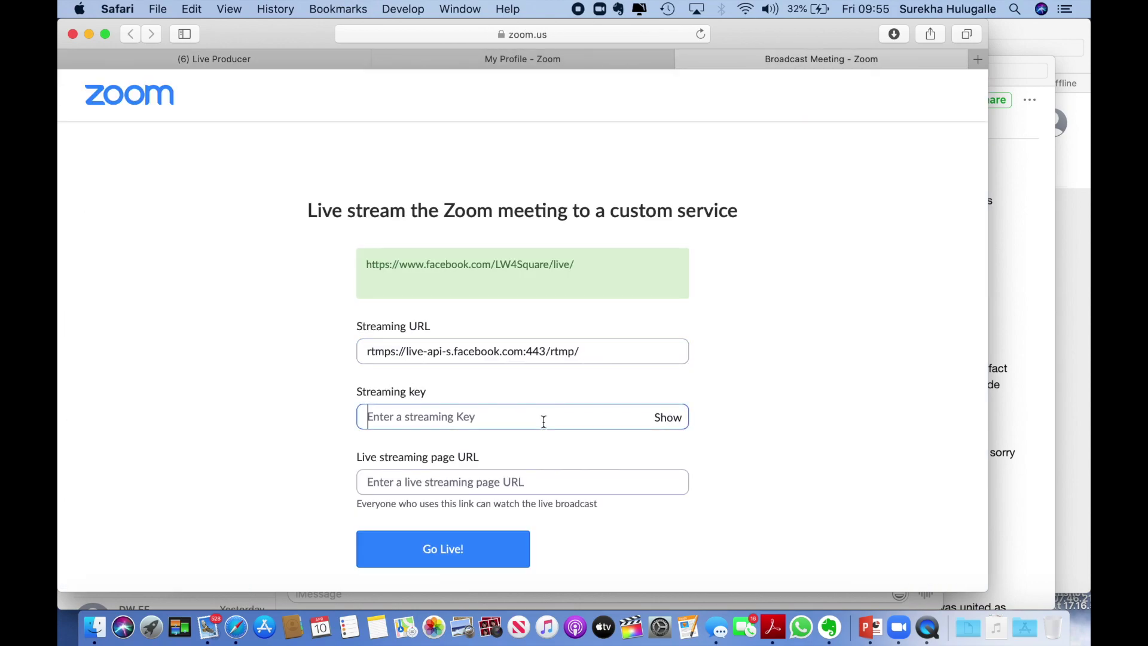
left_click(252, 64)
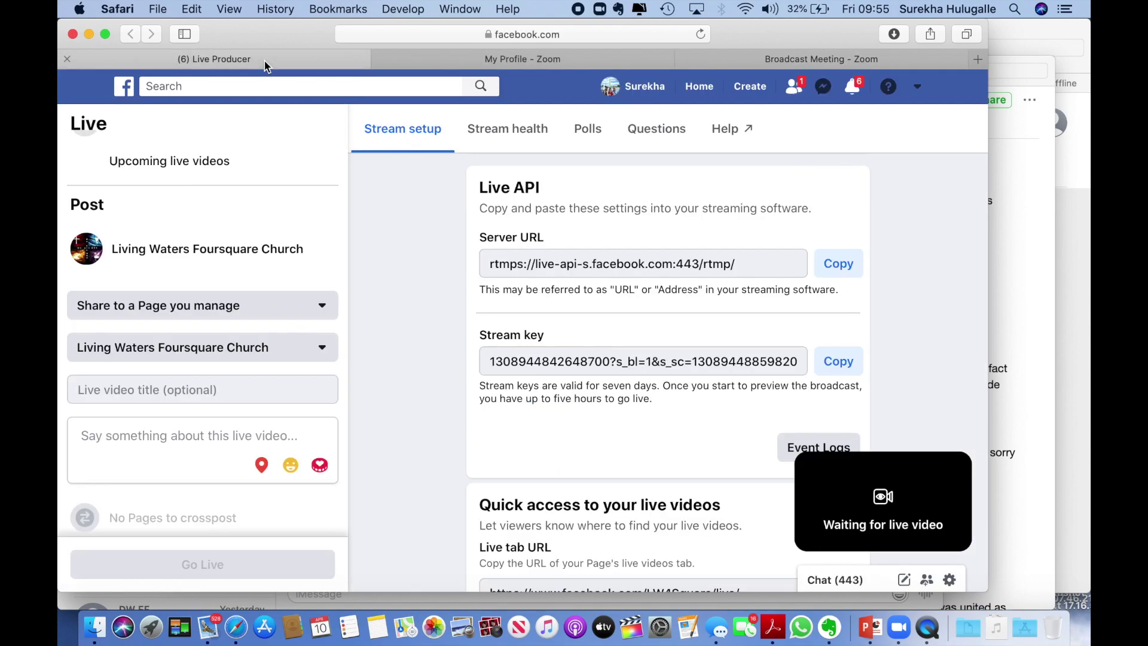
left_click(836, 372)
left_click(538, 58)
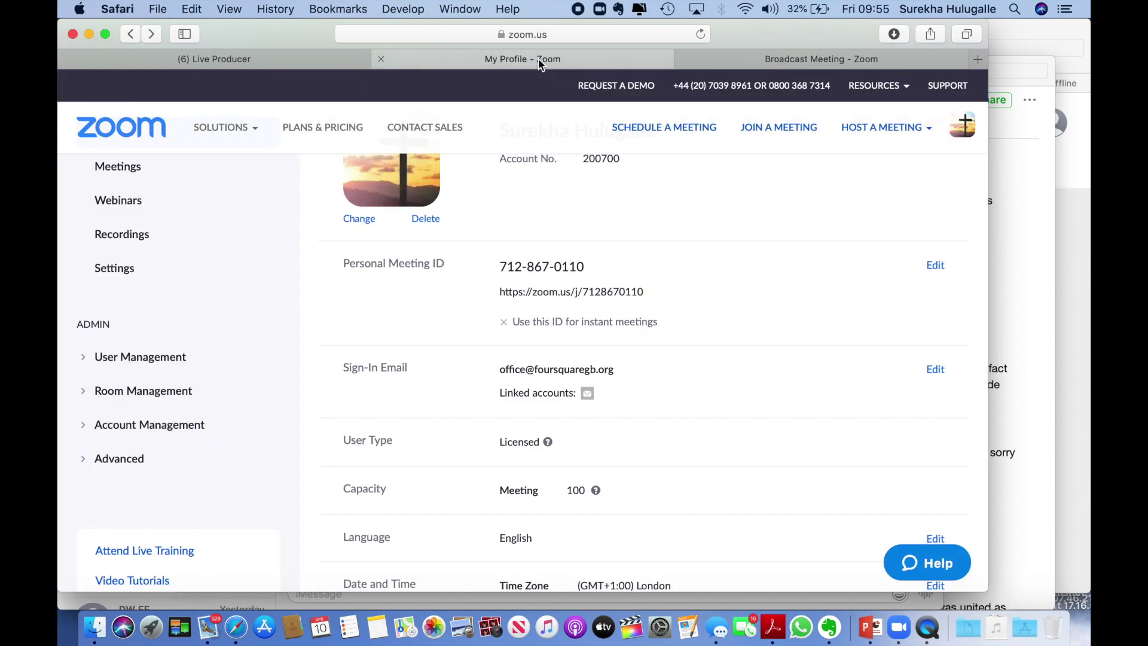
left_click(777, 58)
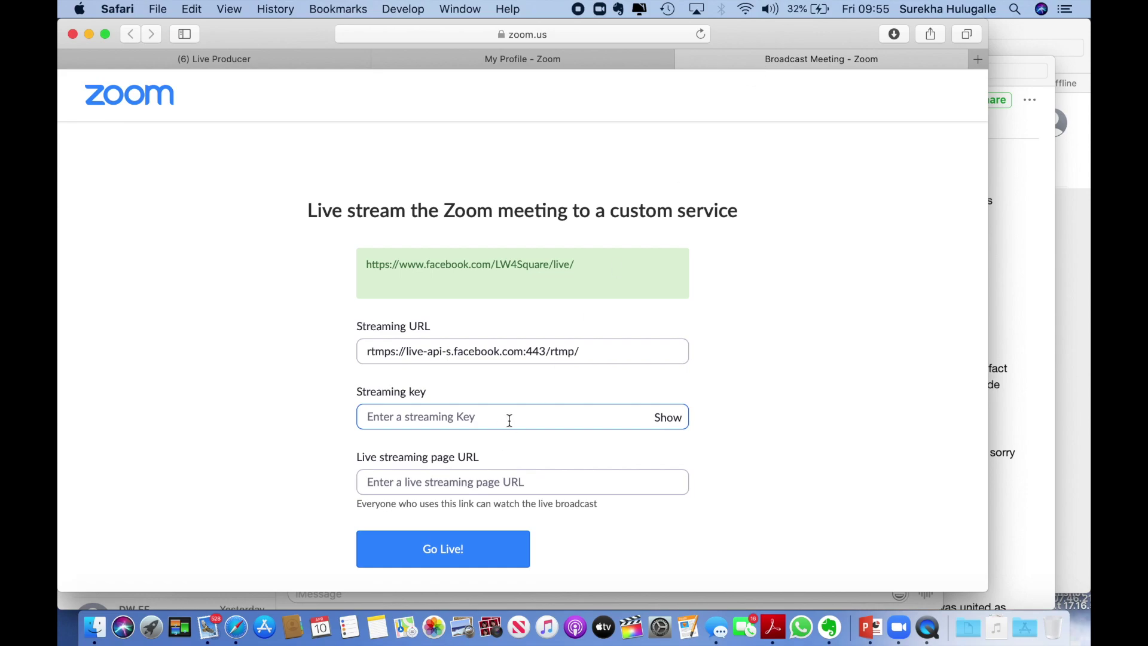
key("super+v")
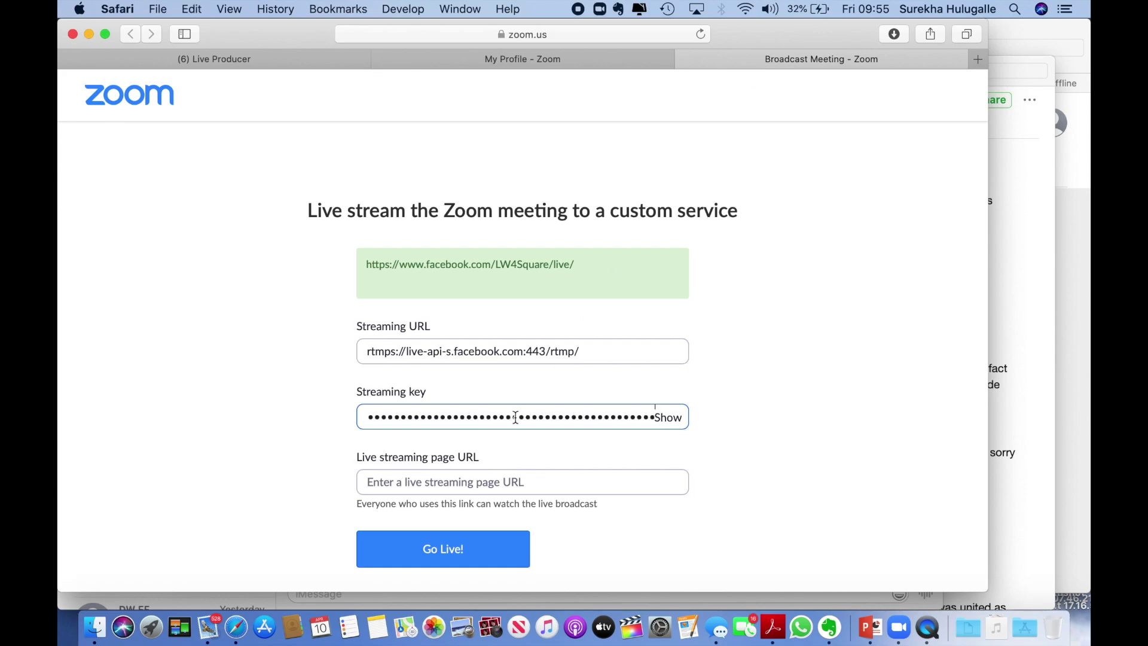
left_click(528, 481)
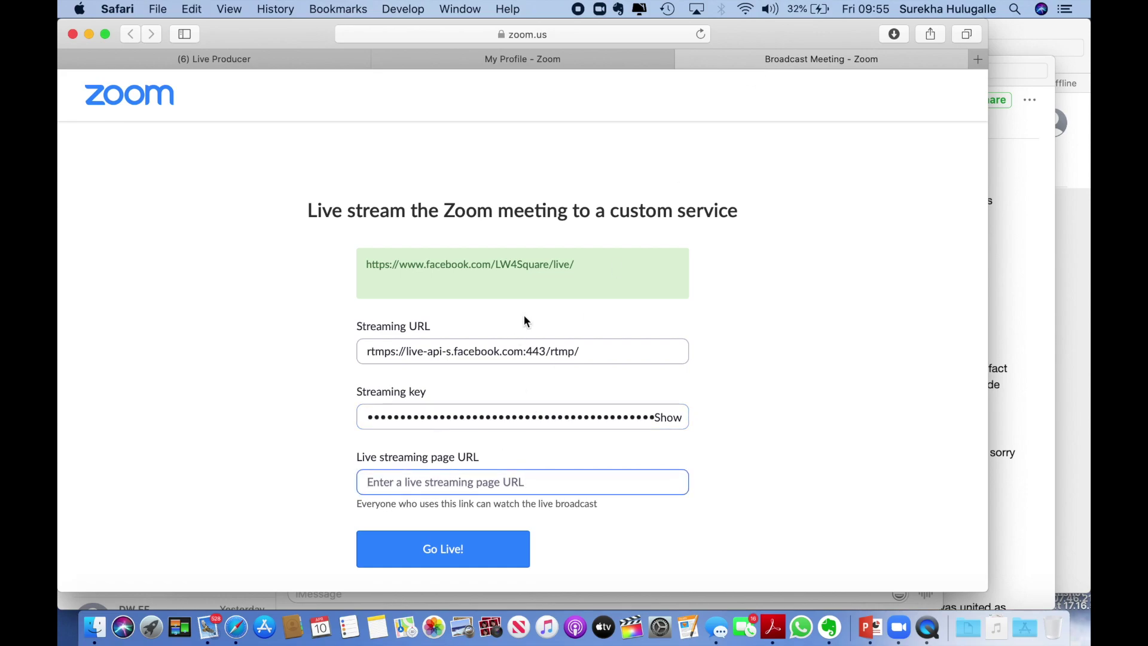
left_click_drag(579, 264, 354, 254)
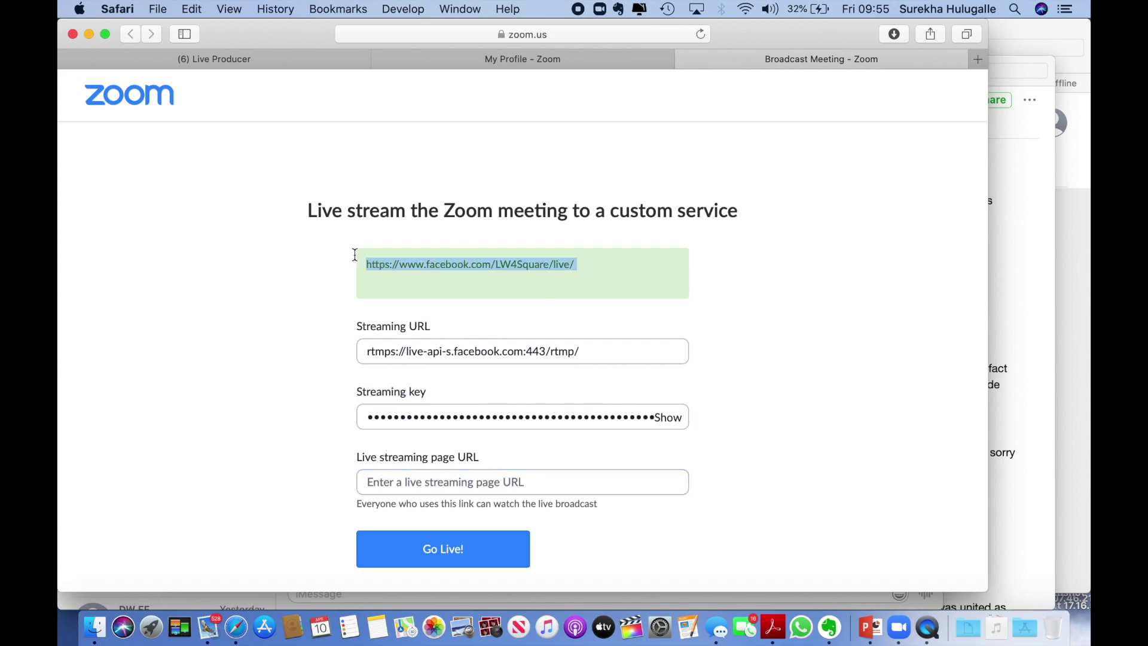
left_click(547, 484)
key("super+v")
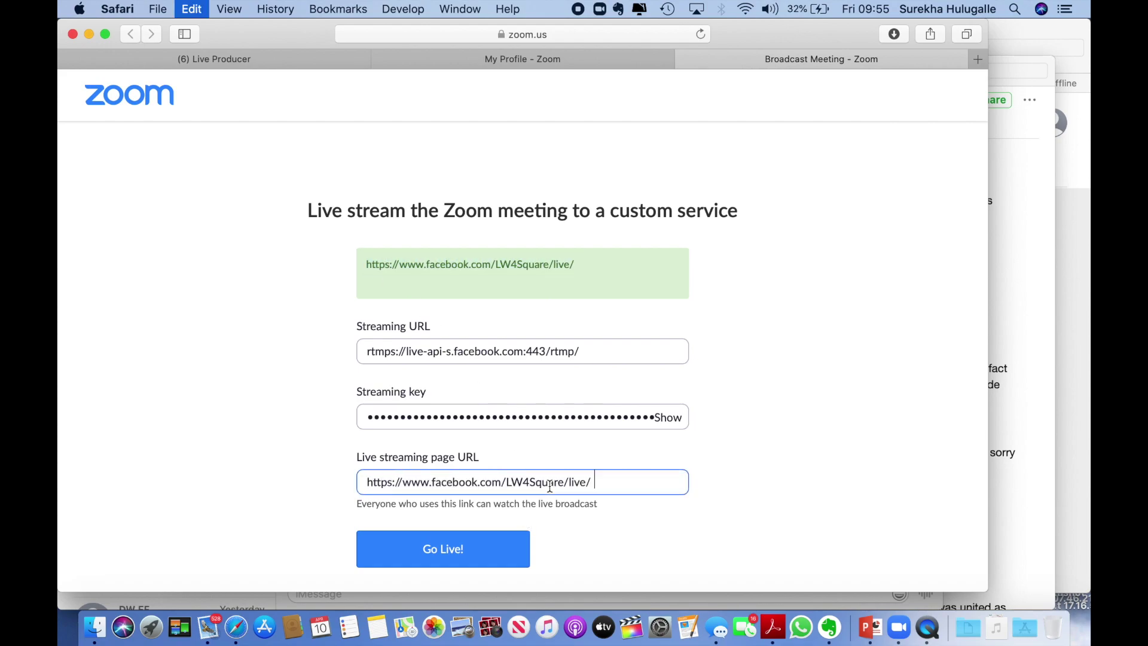
- Remove the trailing space from the live streaming page URL and start Zoom's custom live stream
left_click(444, 547)
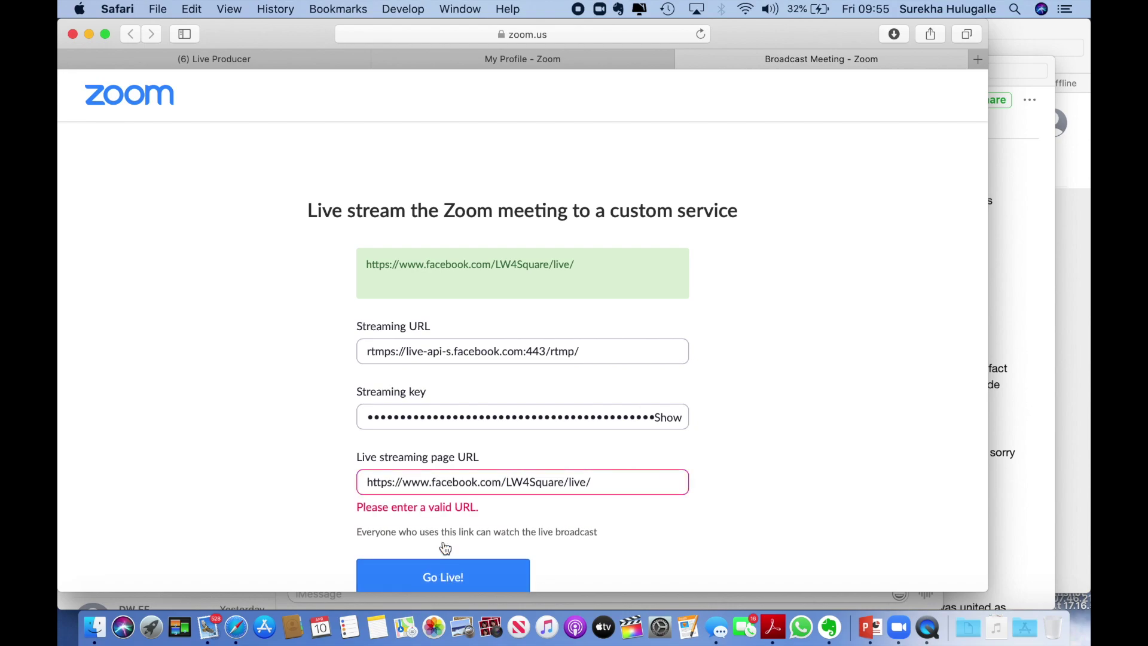
left_click(602, 484)
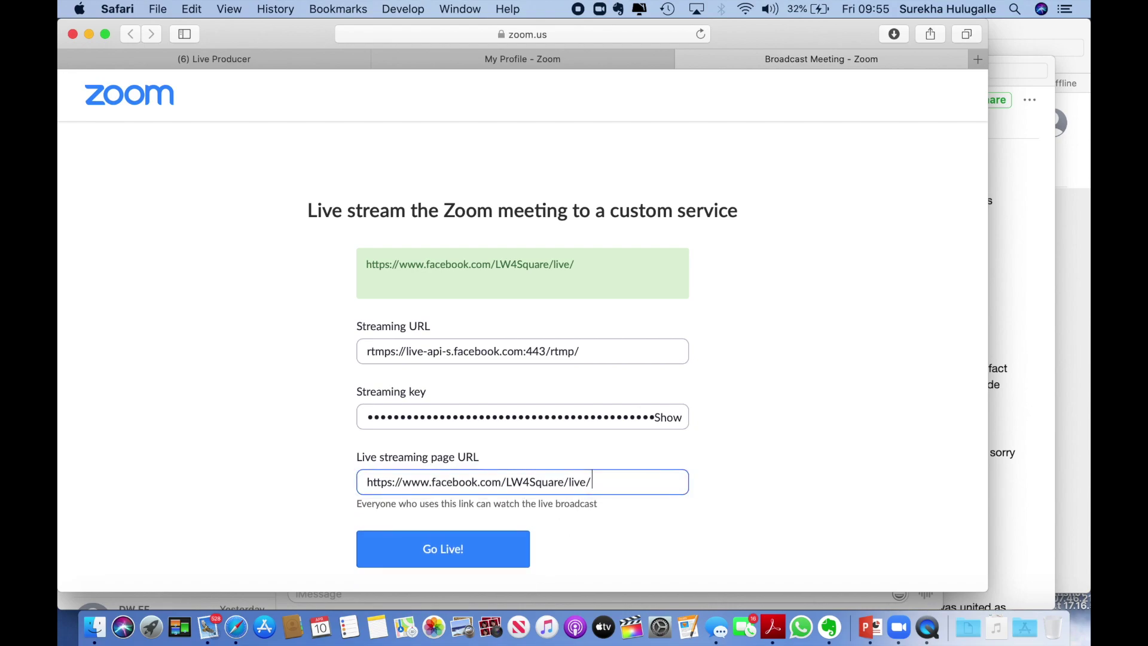
left_click(460, 547)
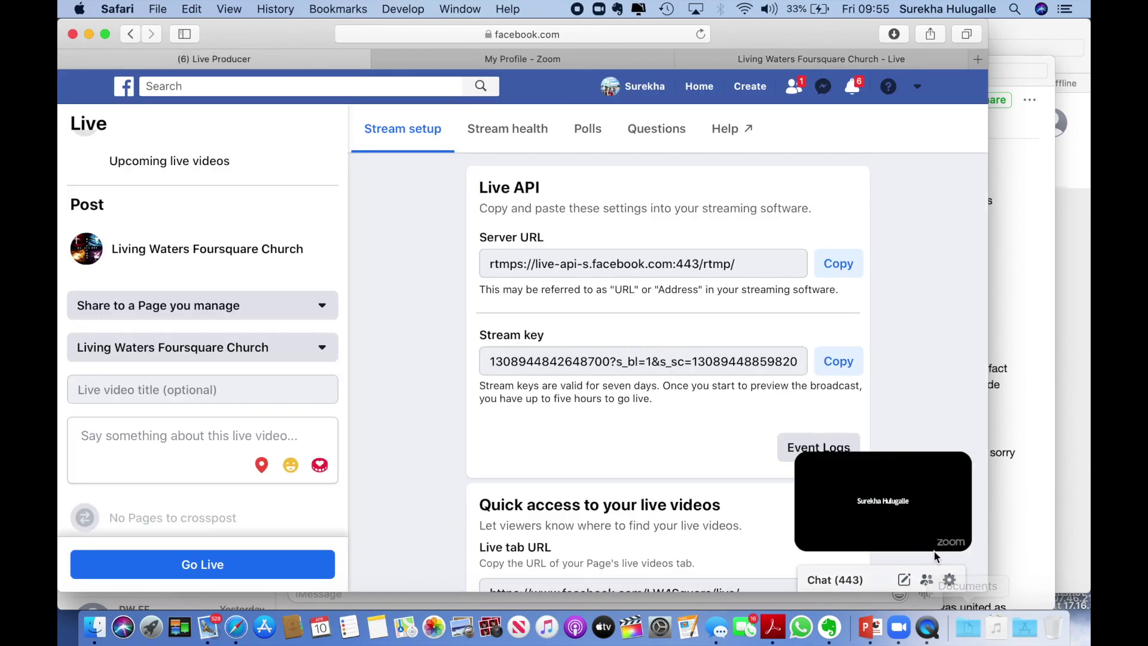
- Check the Zoom feed preview in Facebook Live Producer and go live on the Living Waters Foursquare Church page
mouse_move(897, 524)
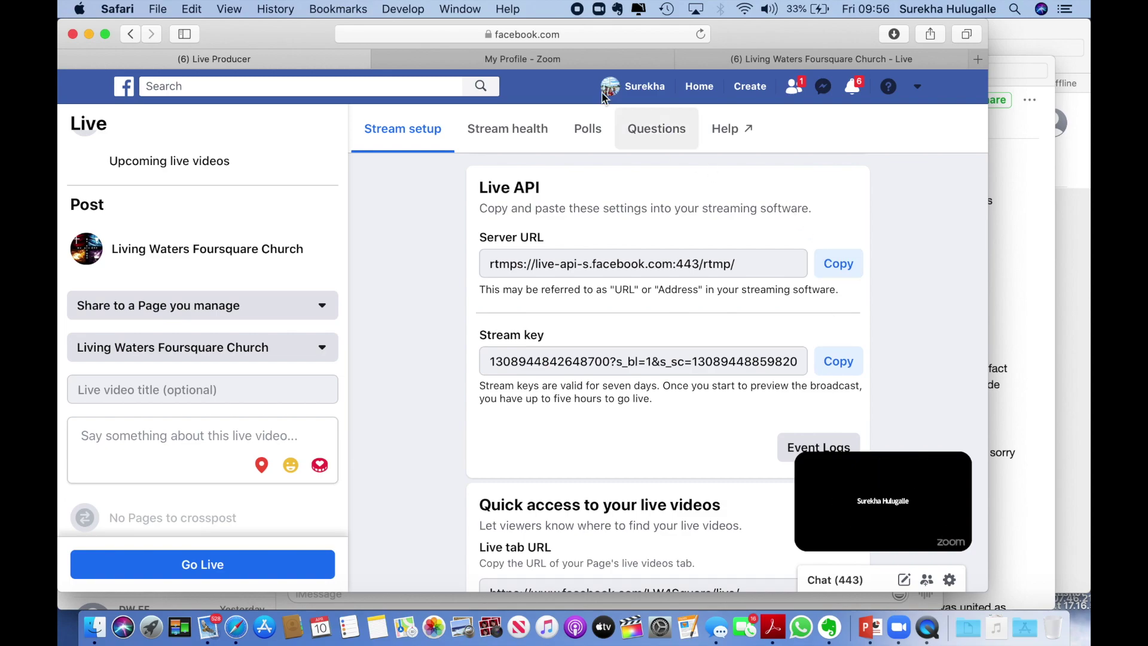
left_click(597, 58)
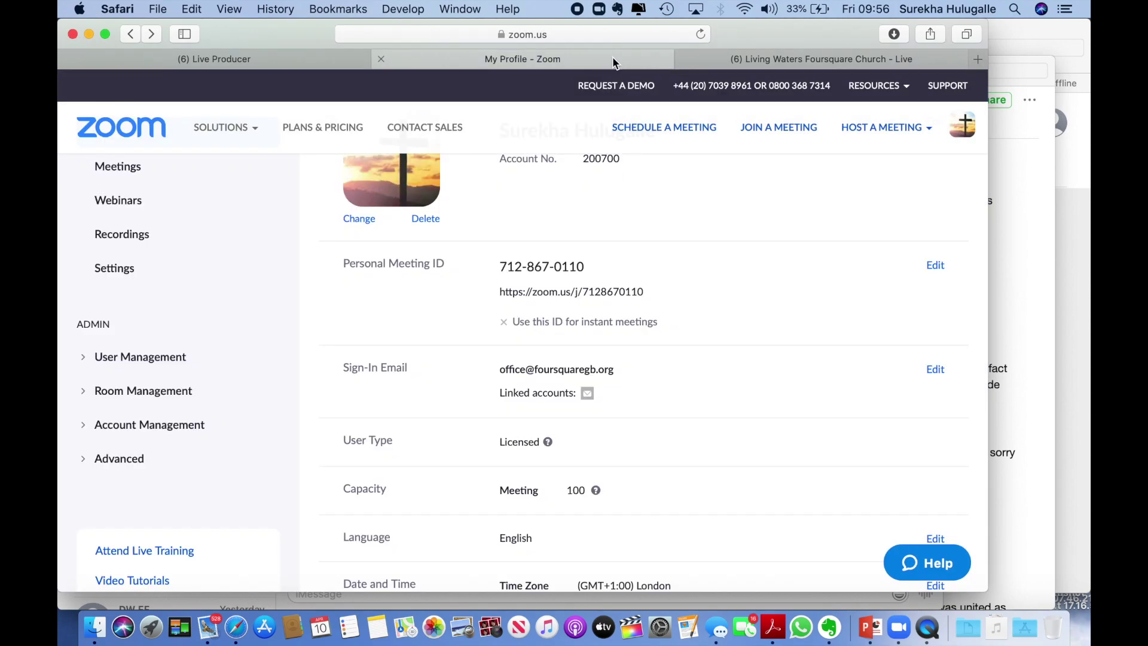
left_click(327, 63)
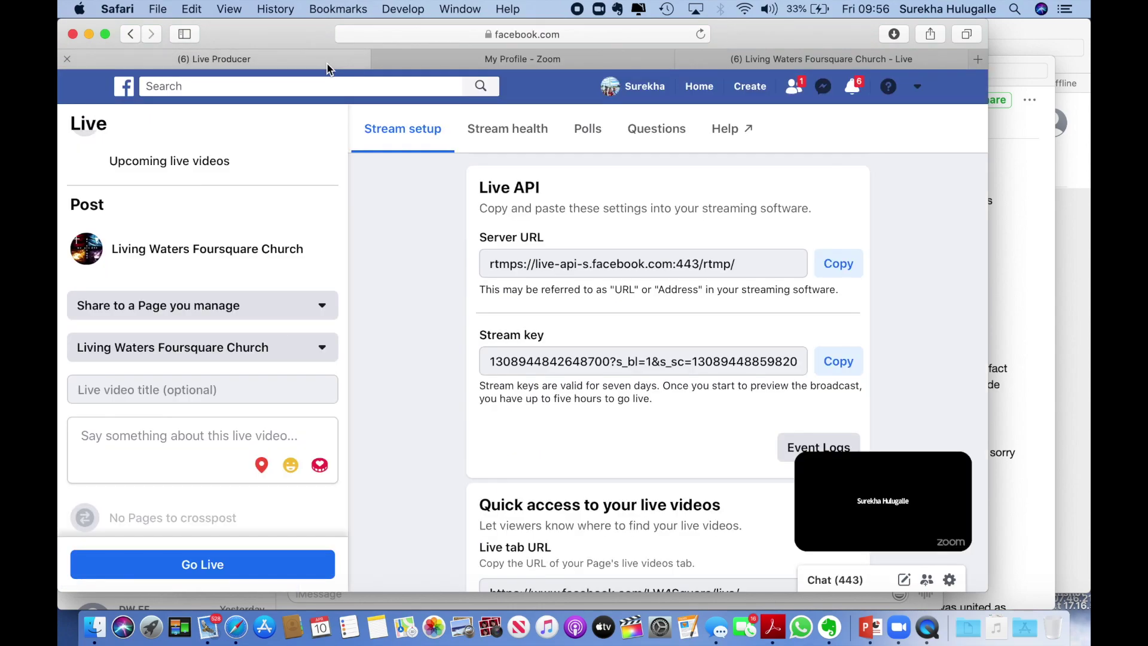
mouse_move(866, 537)
left_click(216, 568)
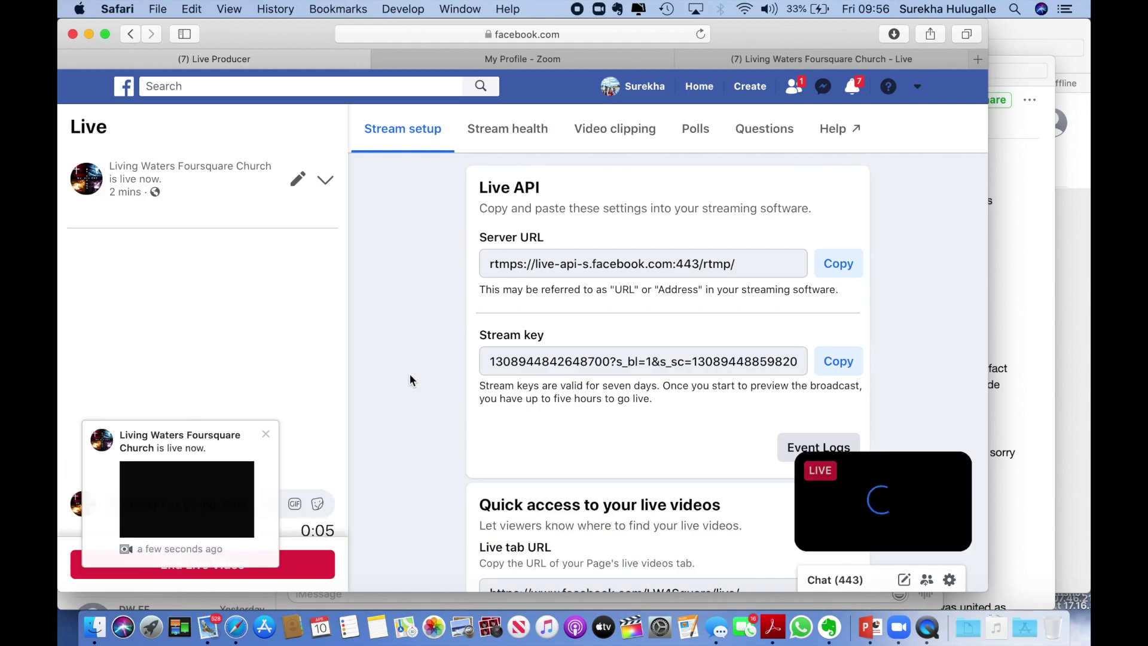
- Look through the live videos on the Living Waters Foursquare Church page for the broadcast
left_click(781, 63)
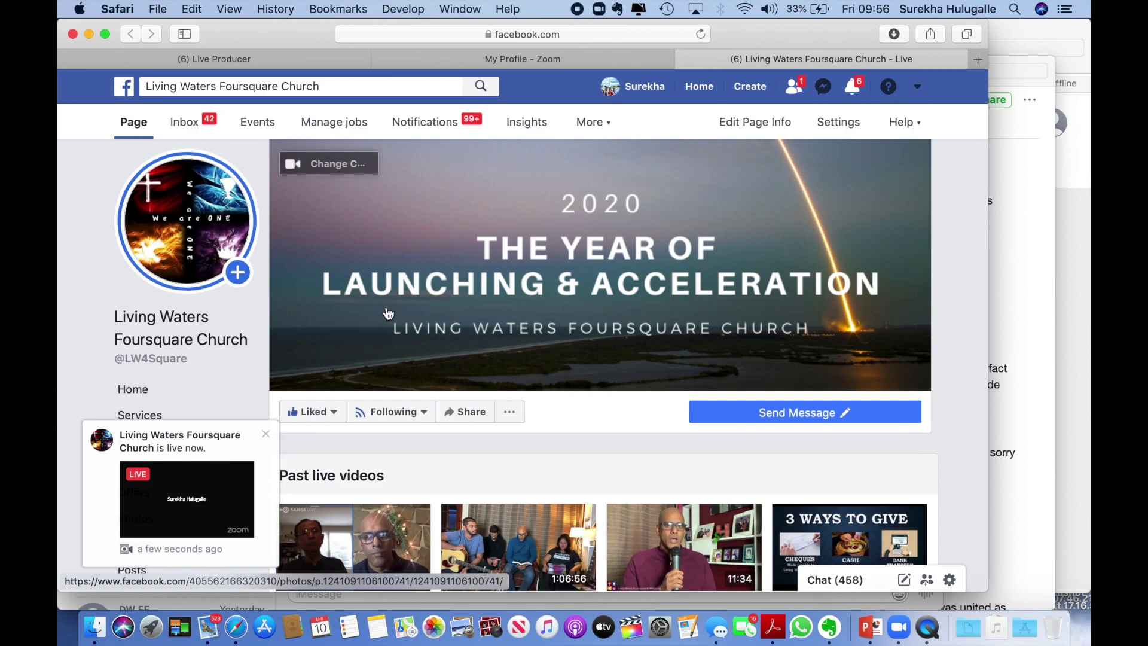
scroll(387, 312, "down", 1)
scroll(388, 312, "down", 5)
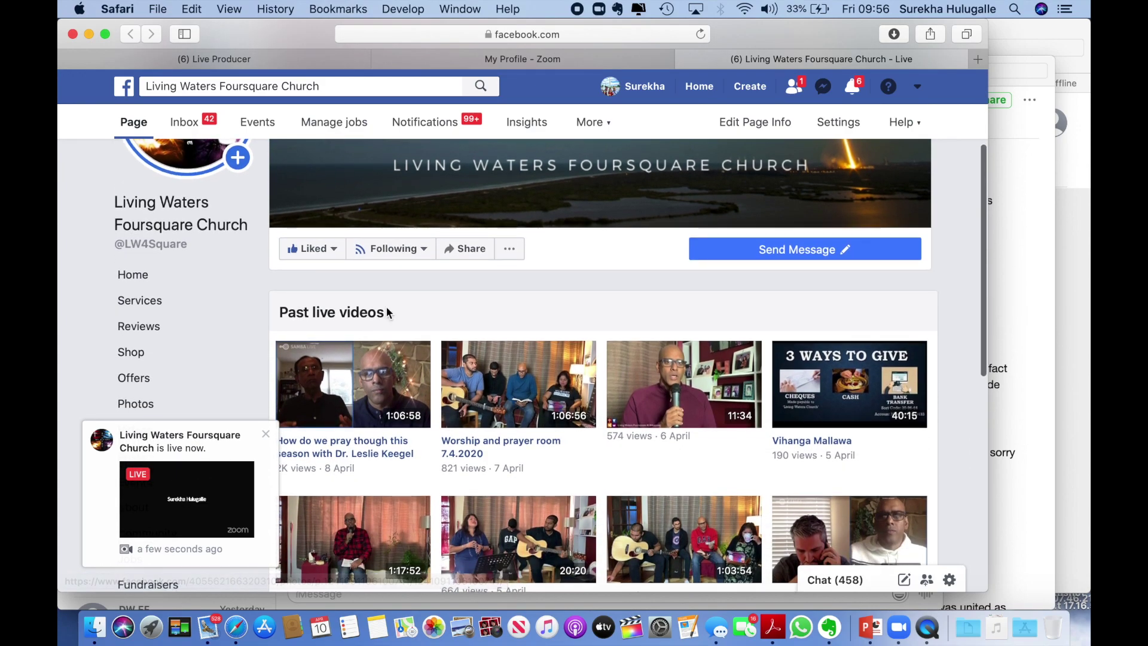
scroll(385, 306, "down", 8)
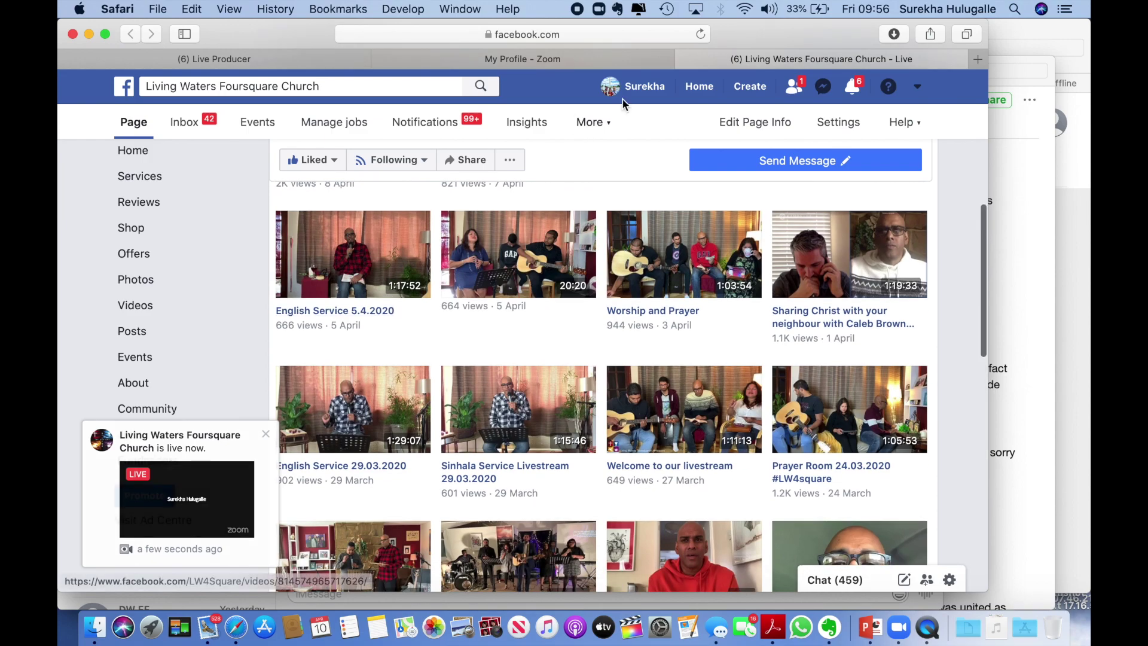
- Return to Live Producer and end the live video, confirming that the broadcast should stop
left_click(601, 60)
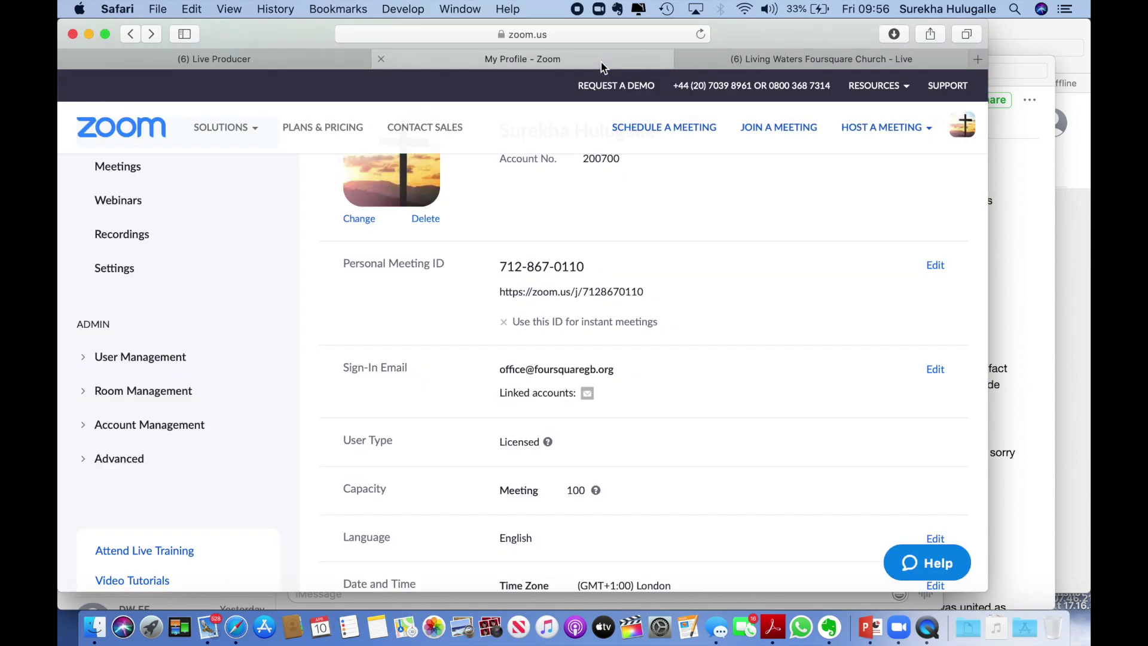
left_click(273, 57)
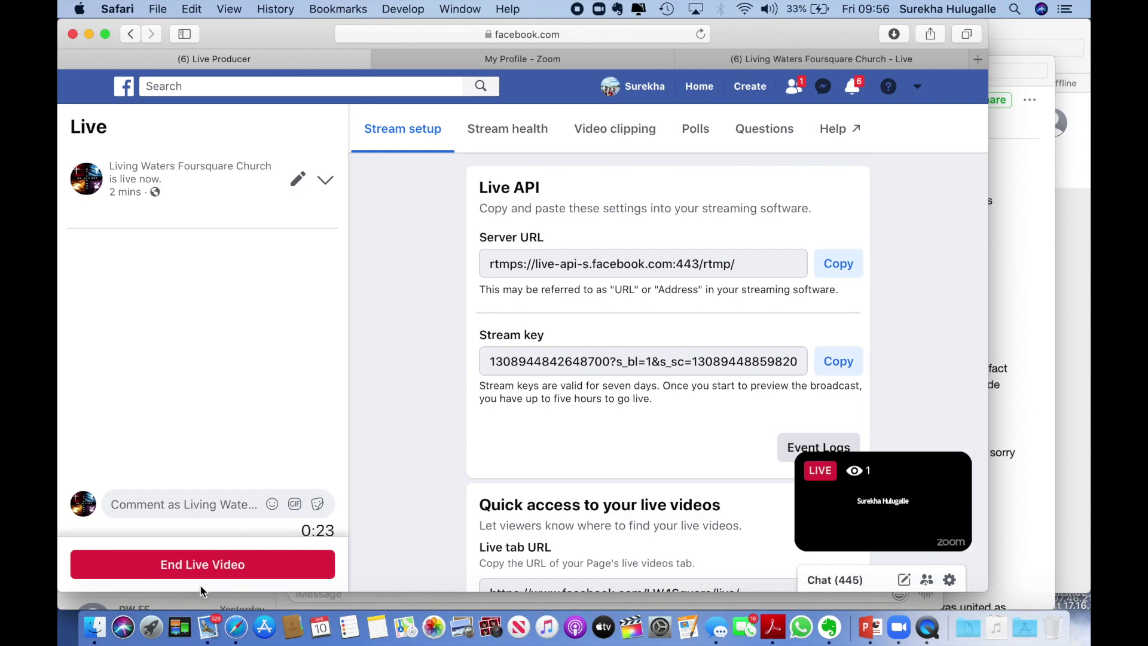
left_click(208, 570)
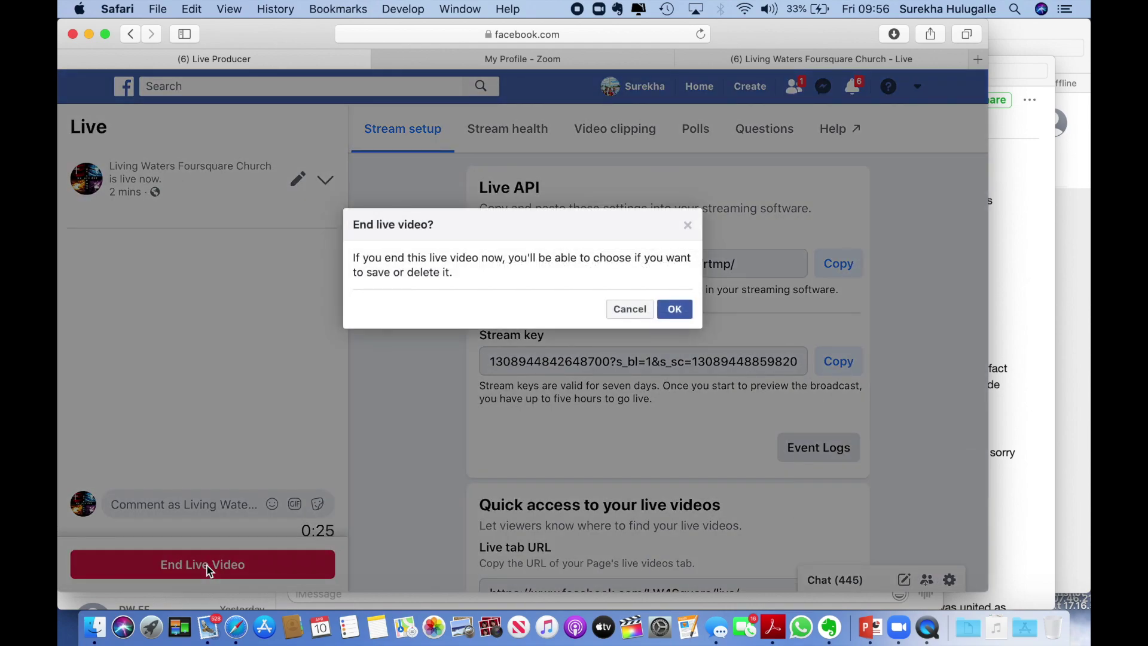
left_click(673, 311)
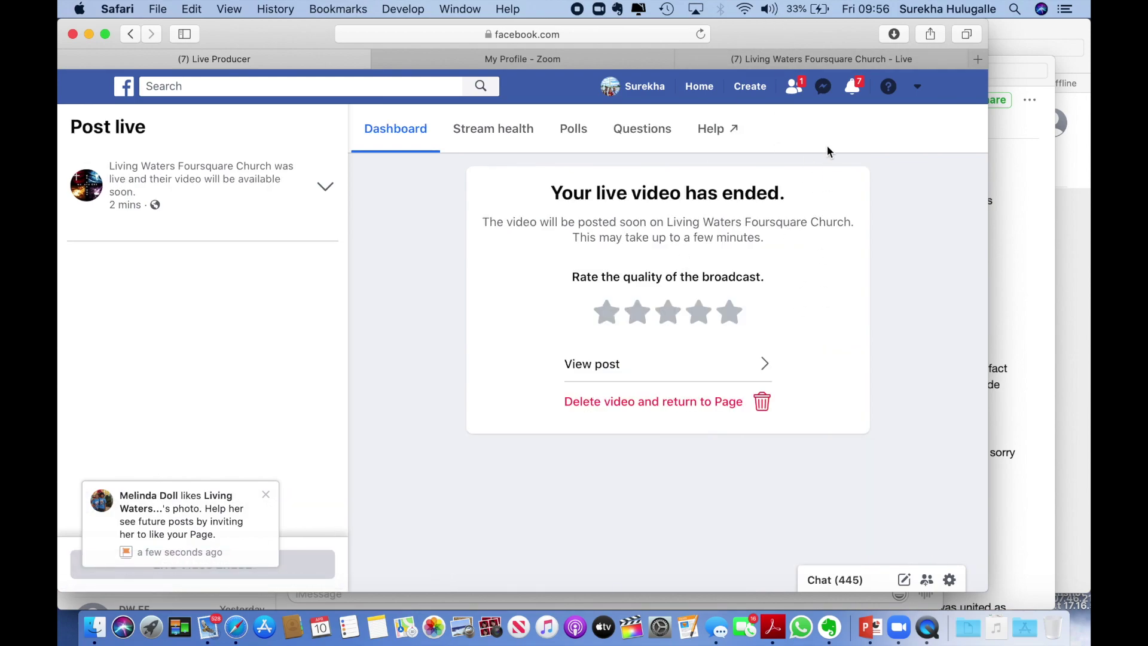
- Switch to the Zoom app and end the running meeting, confirming the choice
left_click(632, 59)
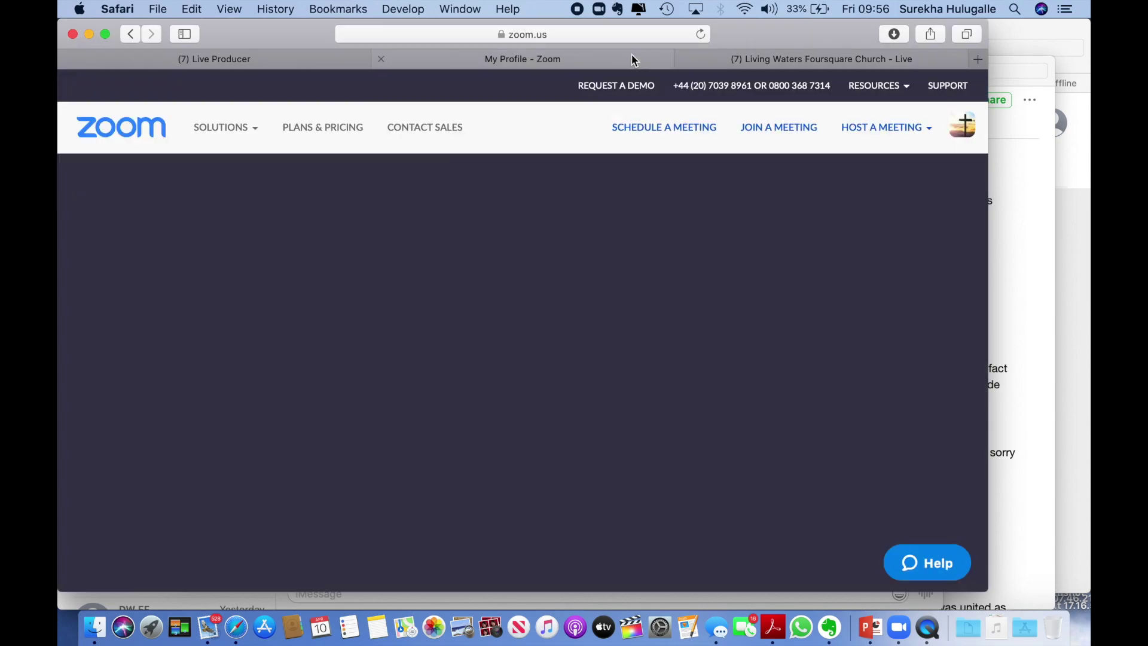
left_click(760, 54)
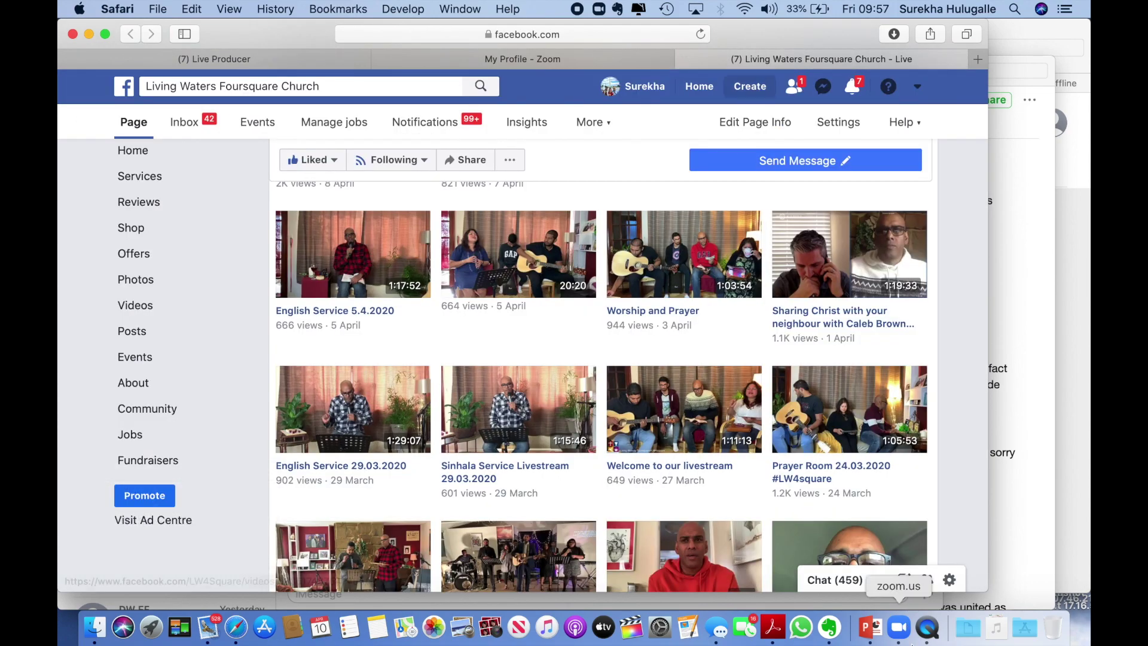
left_click(909, 639)
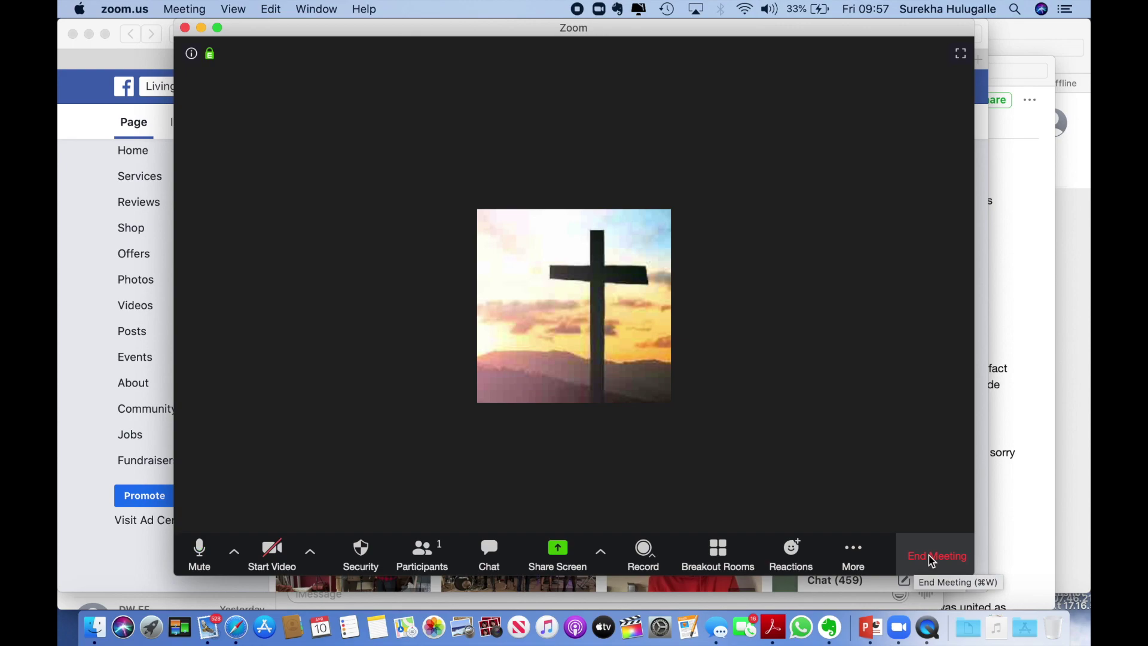
left_click(933, 559)
left_click(693, 356)
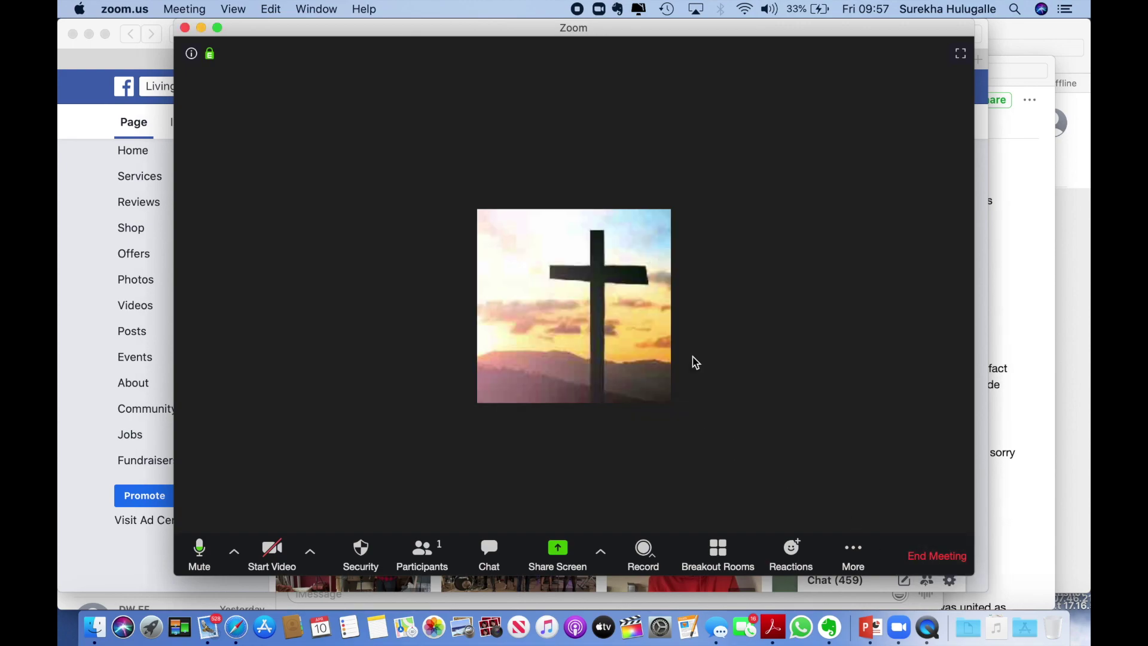